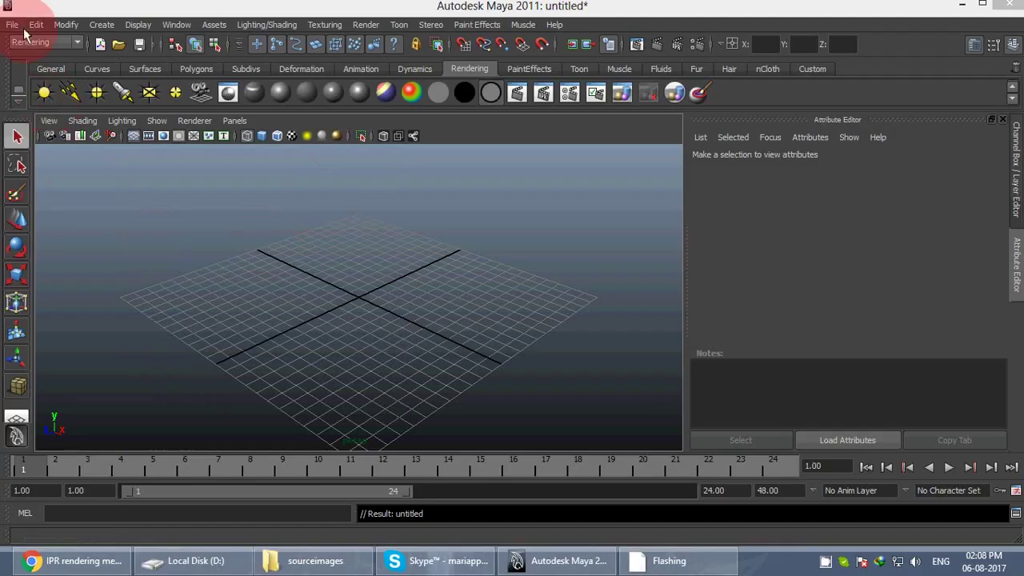
Create the 'Ball animation' project in the Desktop folder, fill in default folder names and accept
left_click(12, 24)
mouse_move(80, 311)
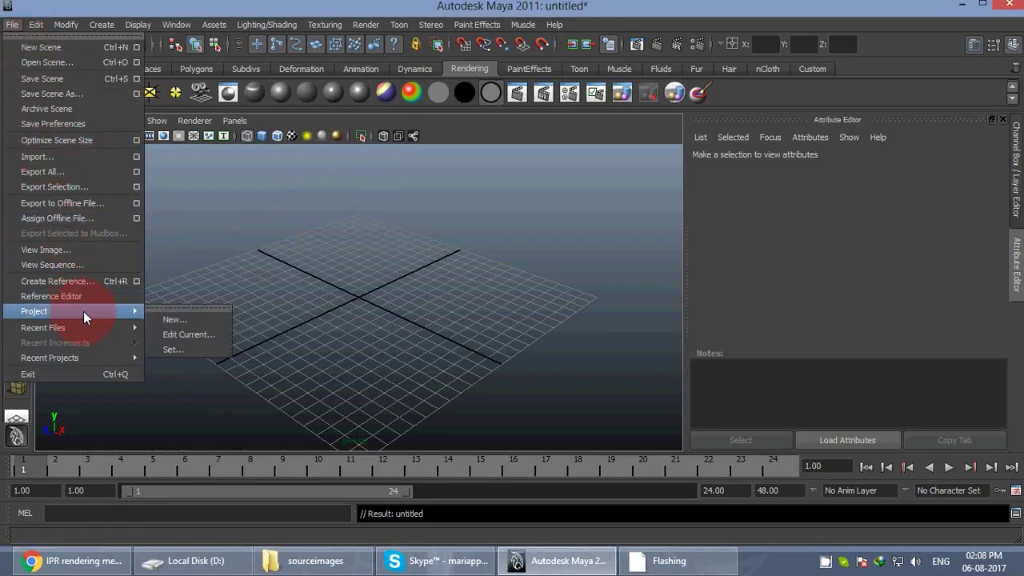
left_click(190, 319)
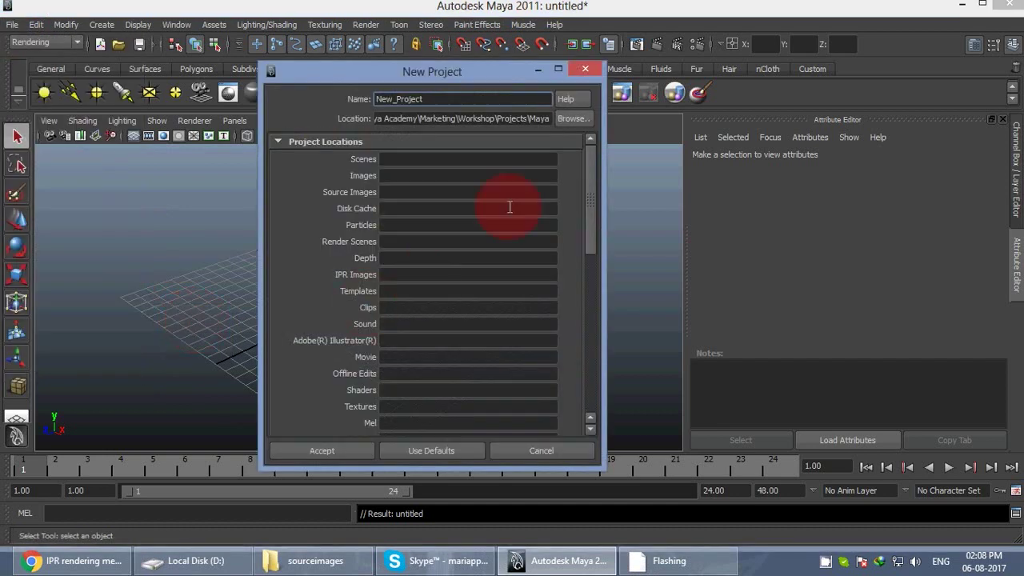
double_click(449, 99)
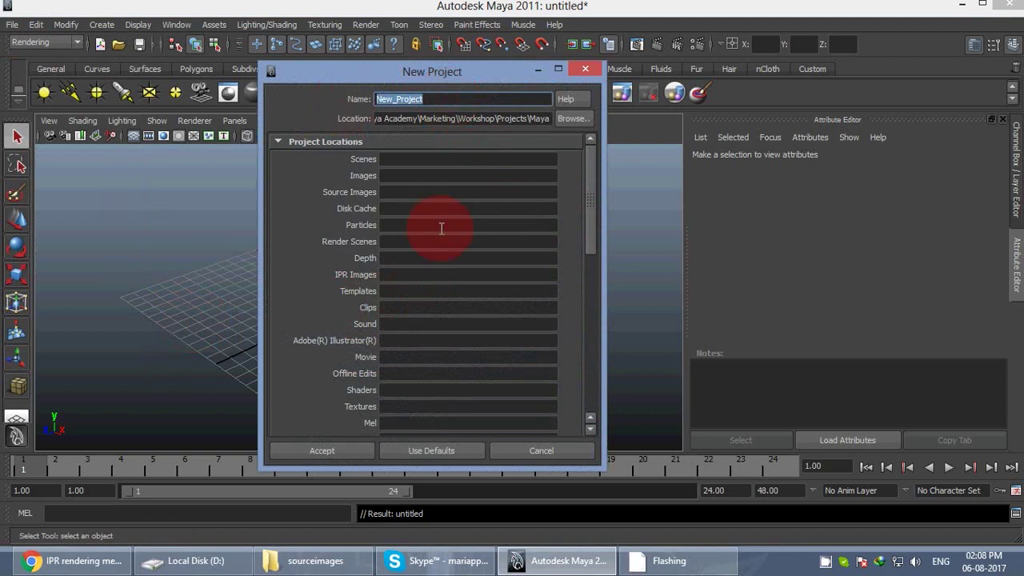
type("Ball")
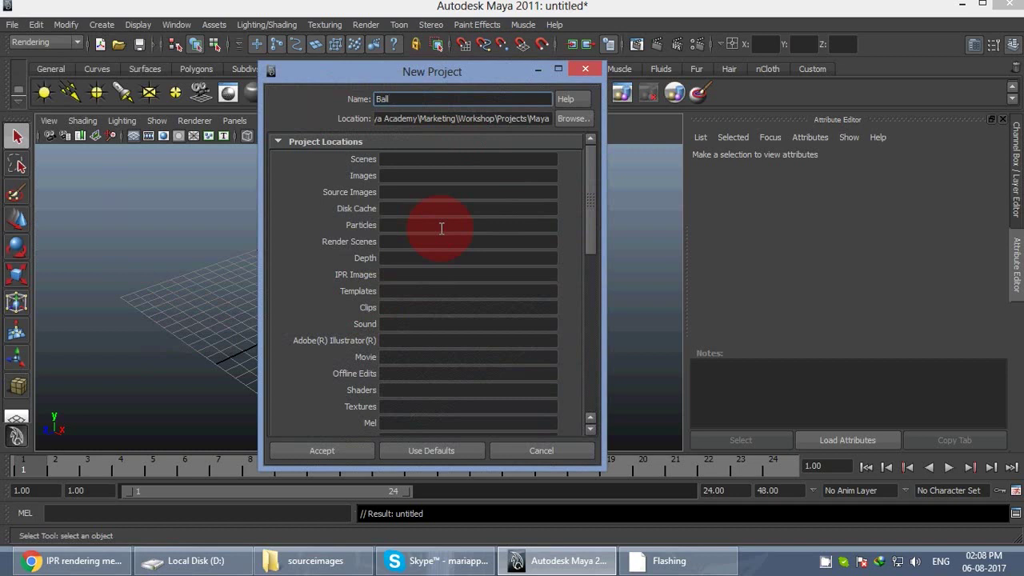
type(" animation")
left_click(578, 117)
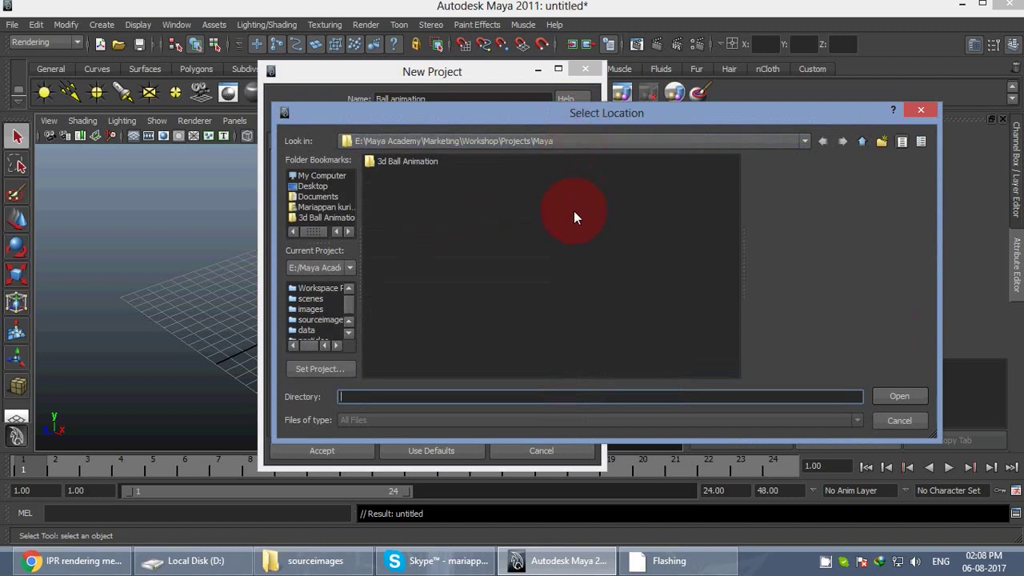
left_click(318, 186)
left_click(903, 397)
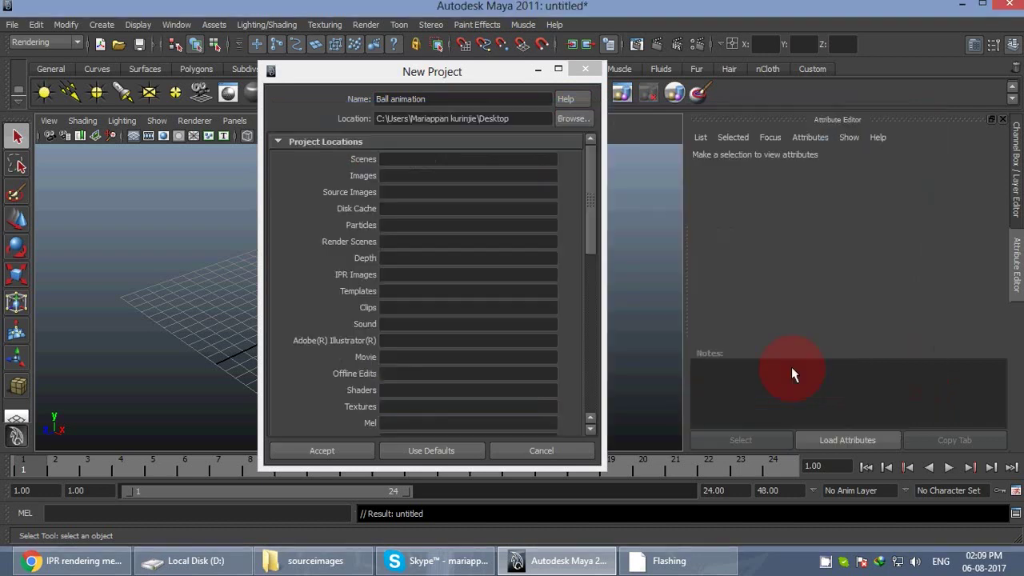
left_click(471, 450)
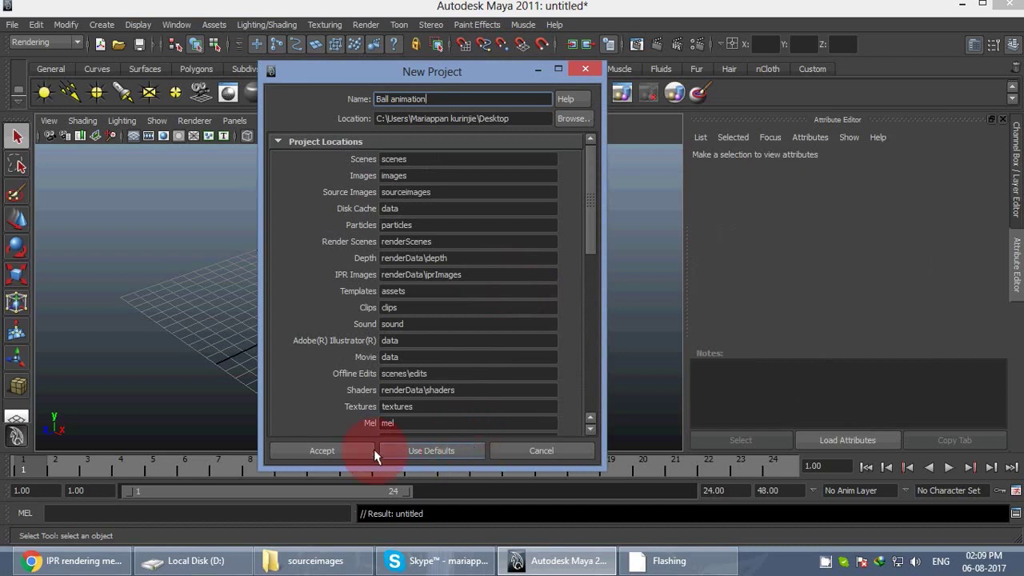
left_click(349, 450)
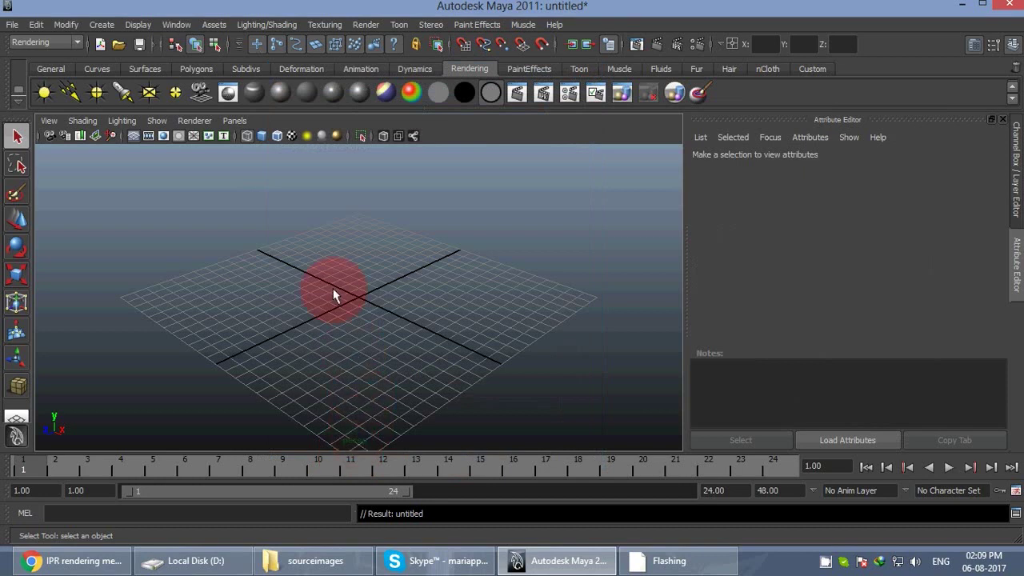
Tumble and dolly the empty perspective view, then switch to the Polygons menu set
left_click_drag(259, 267, 408, 281, "alt")
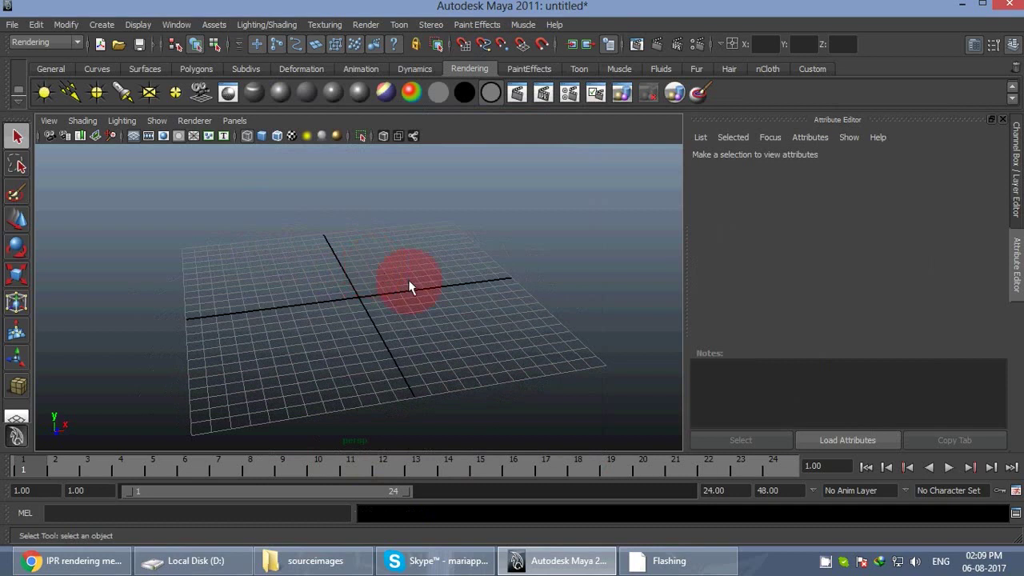
left_click_drag(459, 304, 424, 306, "alt")
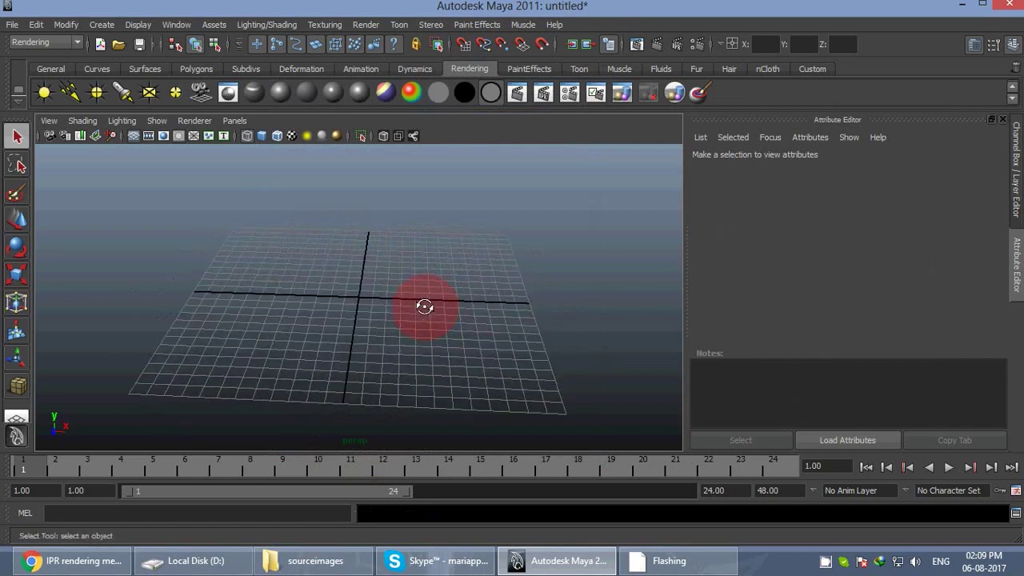
scroll(398, 253, "up", 4)
scroll(398, 253, "down", 2)
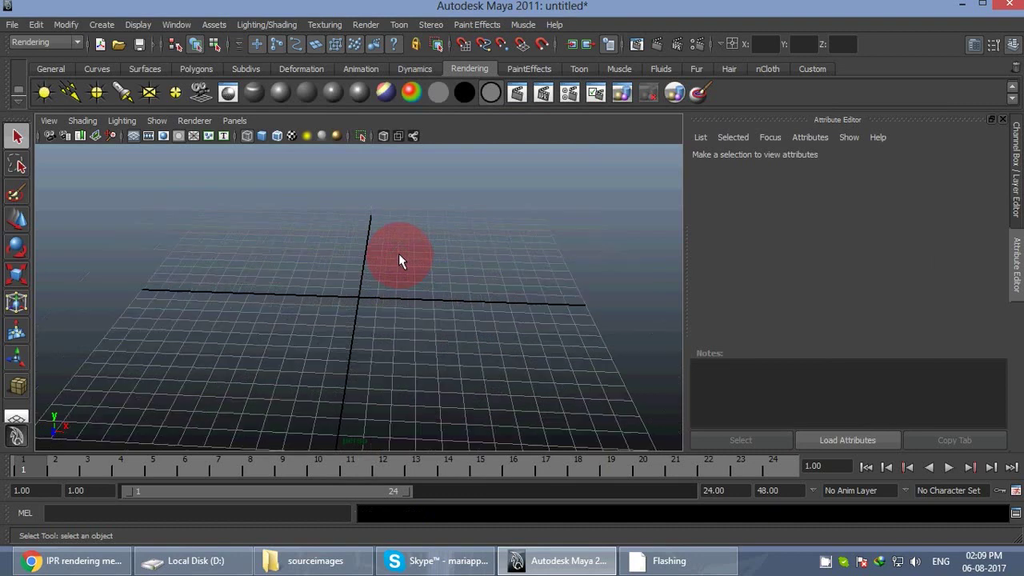
scroll(398, 253, "down", 2)
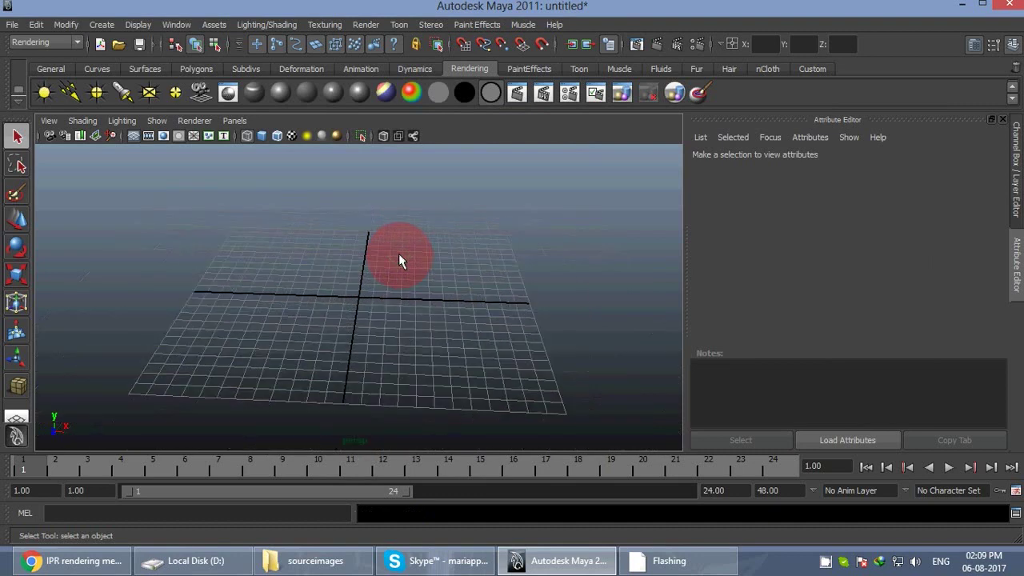
right_click(397, 253)
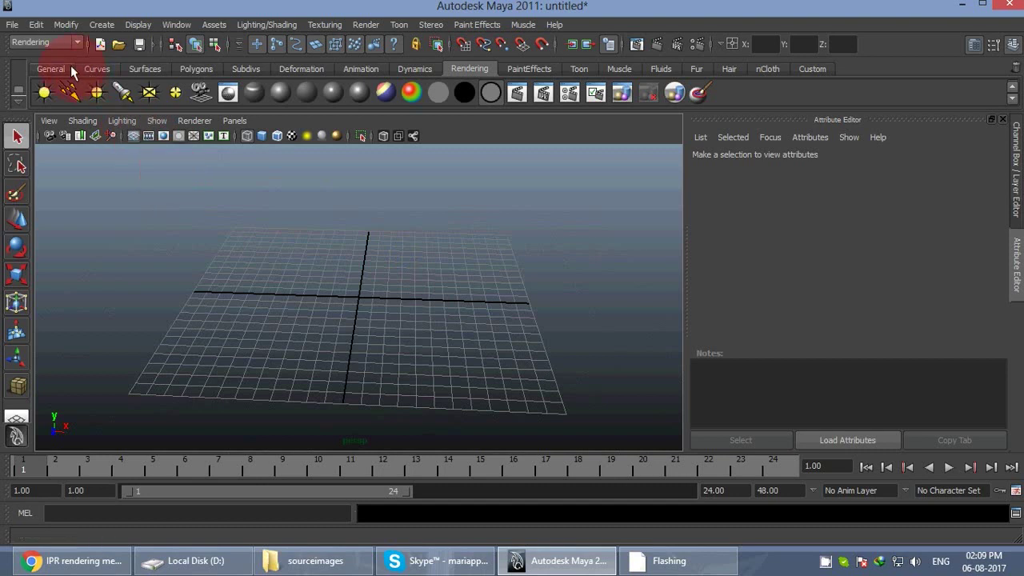
left_click(48, 41)
Draw a polygon plane covering the whole grid and raise it slightly above it
left_click(57, 56)
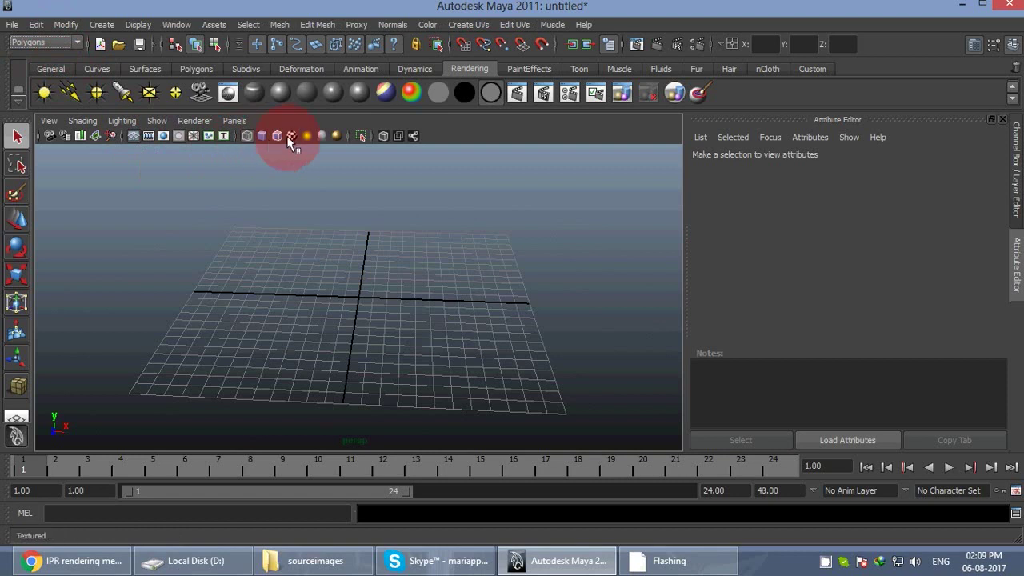
left_click(197, 69)
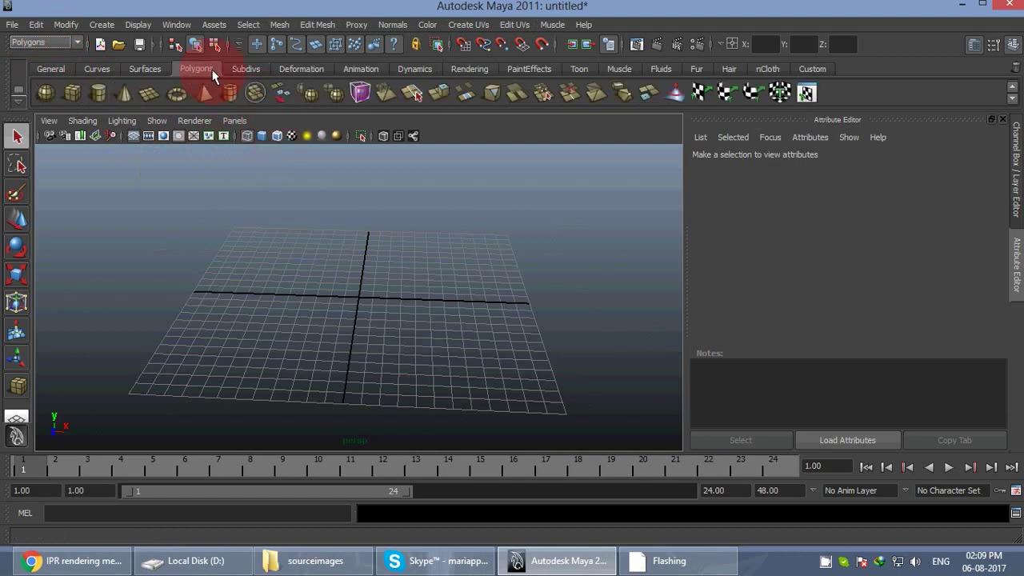
left_click(72, 94)
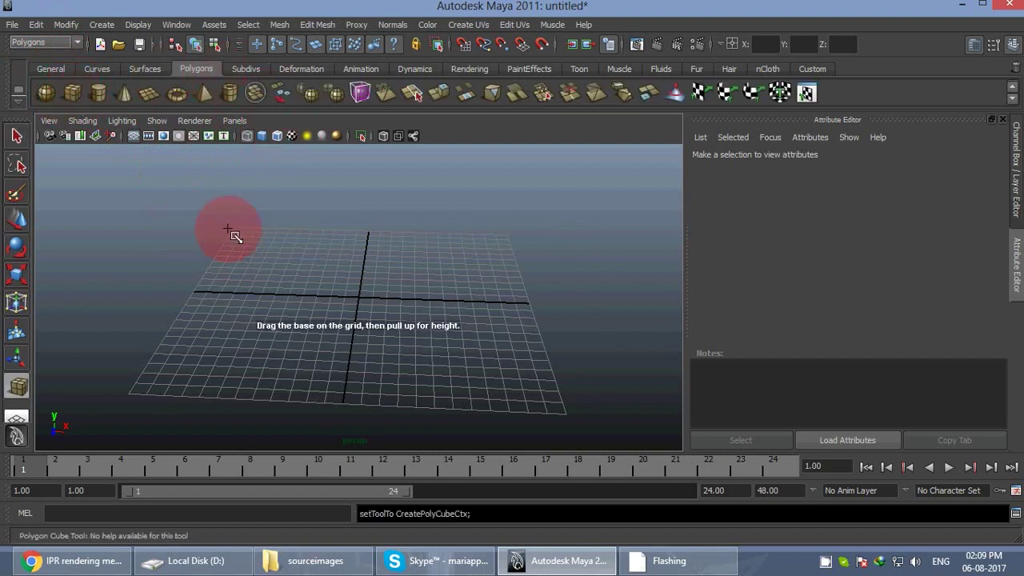
left_click(150, 92)
left_click_drag(236, 229, 573, 416)
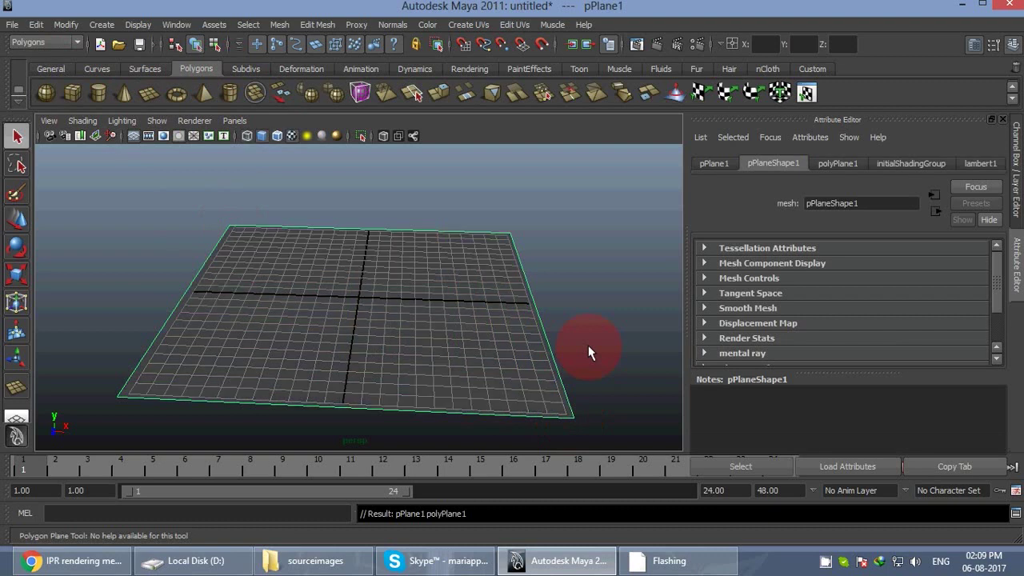
key("w")
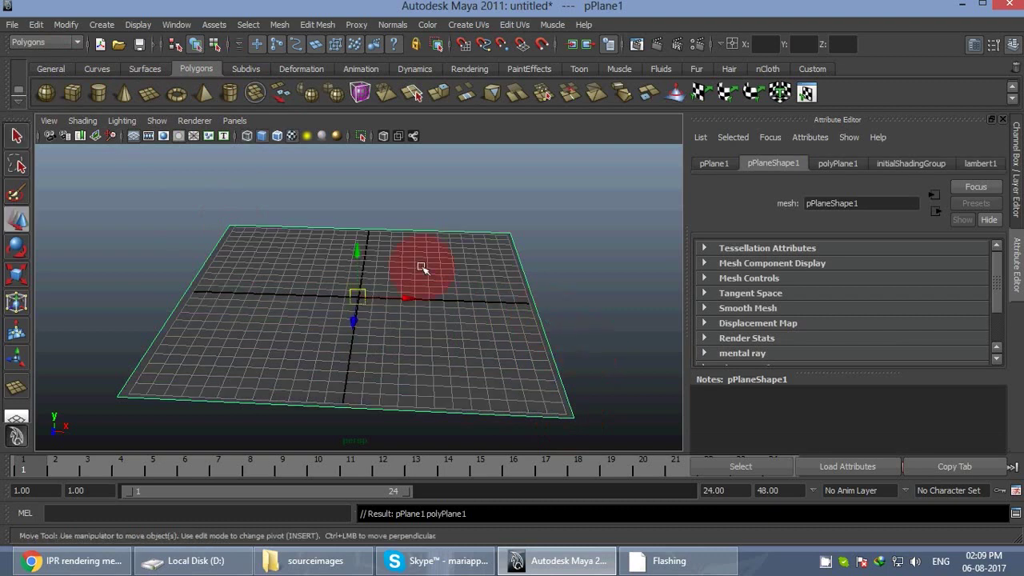
left_click_drag(357, 253, 357, 254)
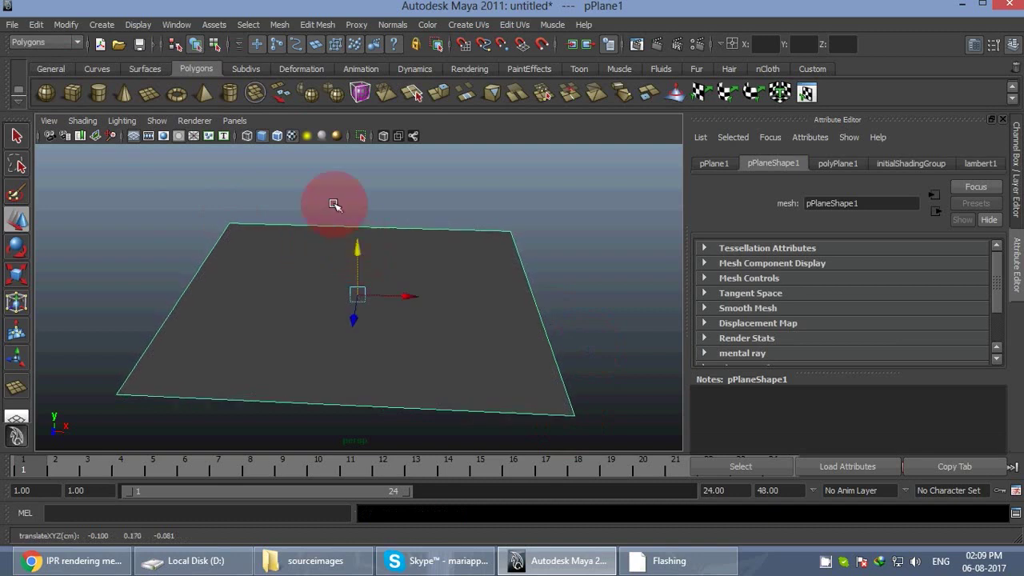
Assign a new Lambert material to the plane
left_click_drag(491, 85, 492, 76)
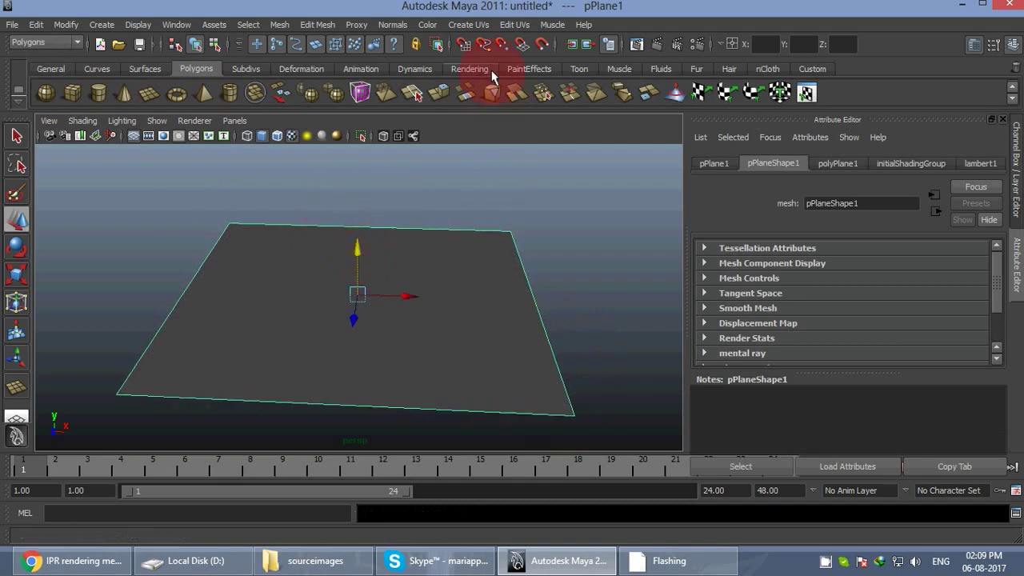
left_click(490, 72)
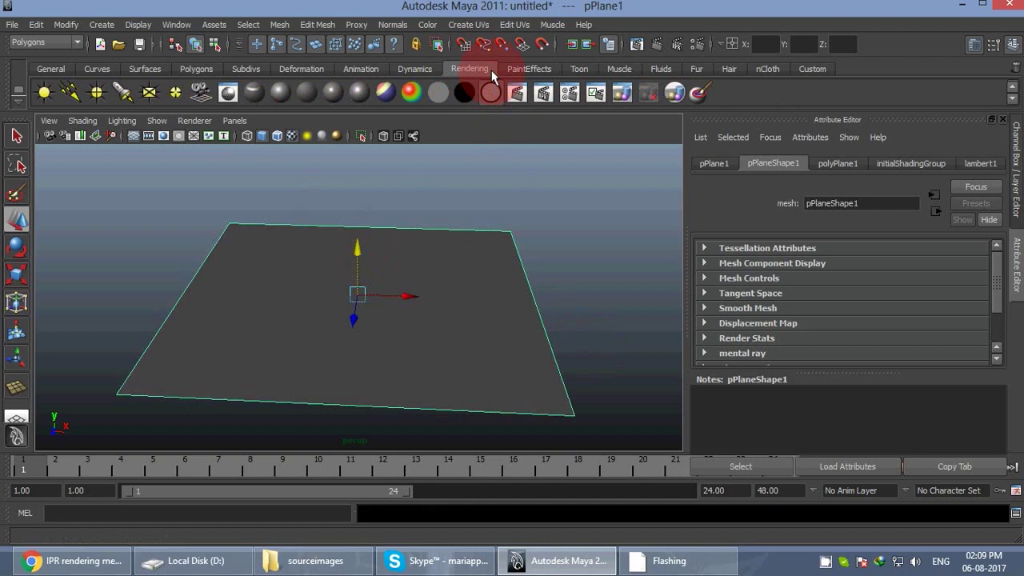
left_click(301, 93)
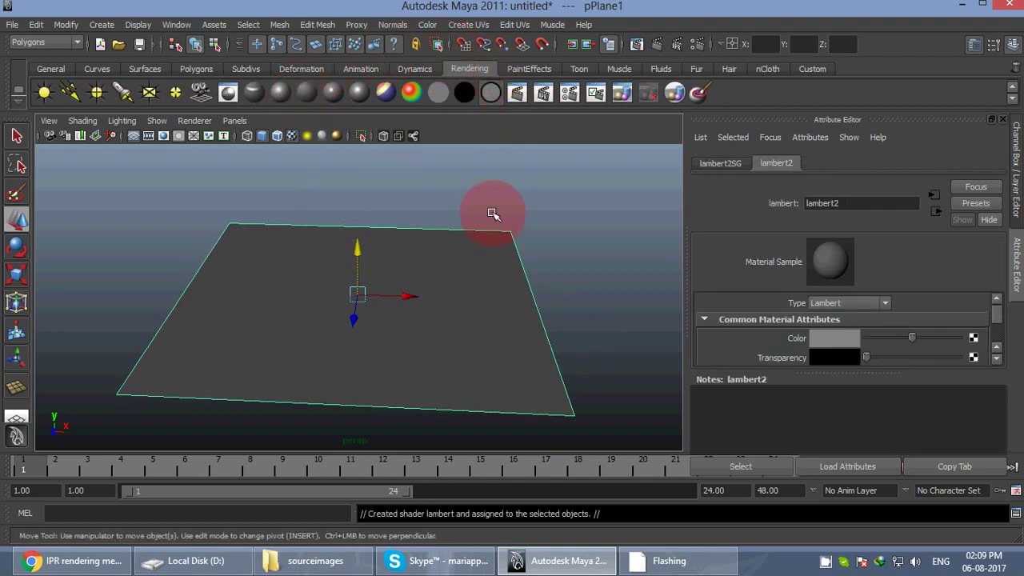
Map grass.jpg from sourceimages as a file texture onto the plane material's colour
left_click(972, 339)
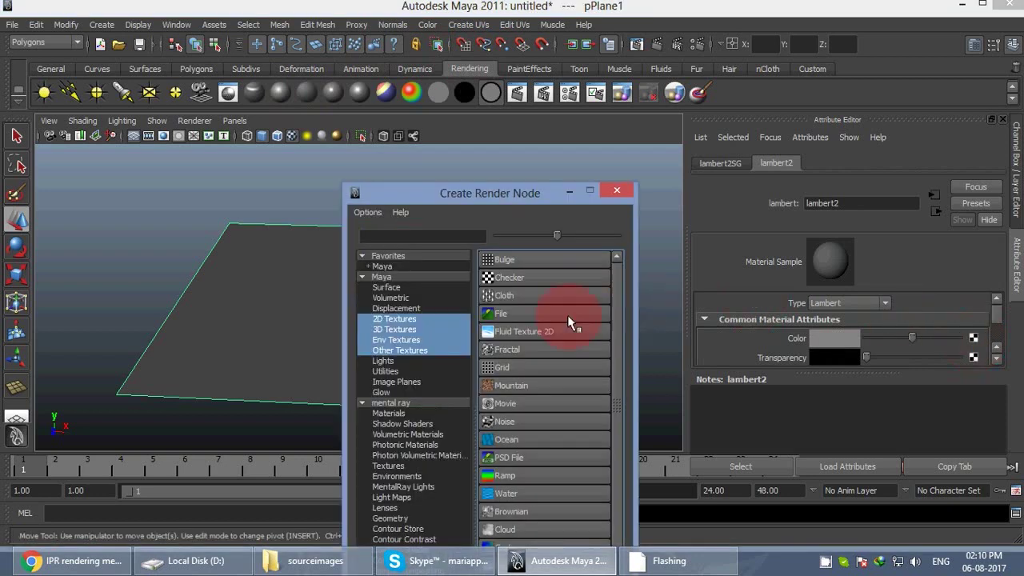
left_click(518, 319)
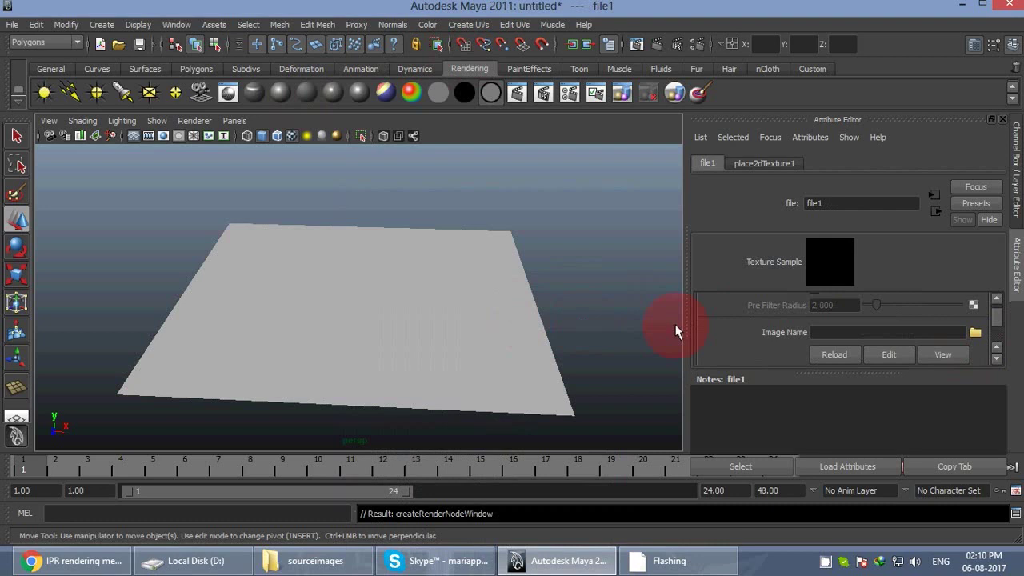
left_click(974, 333)
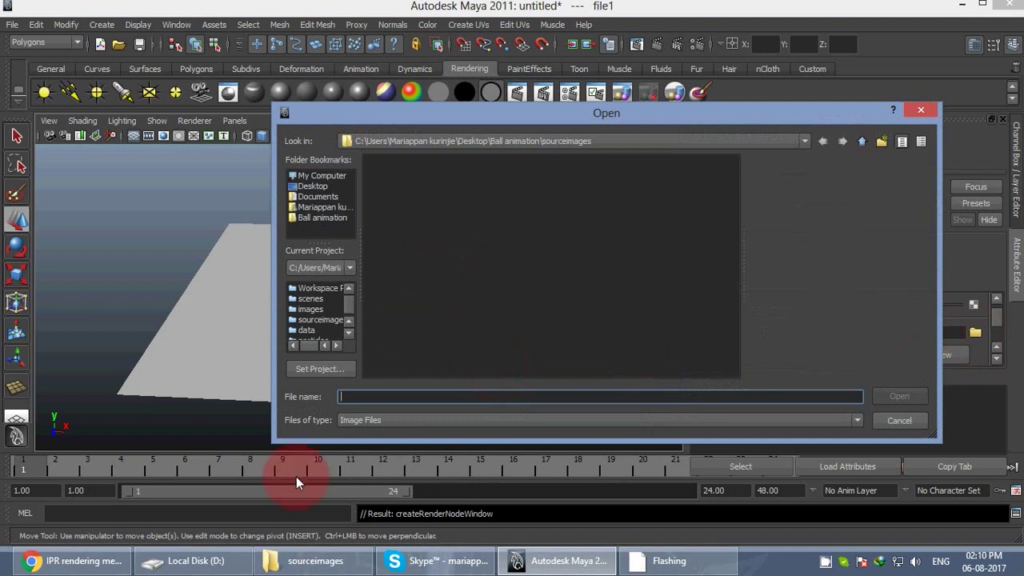
left_click(418, 310)
right_click(424, 225)
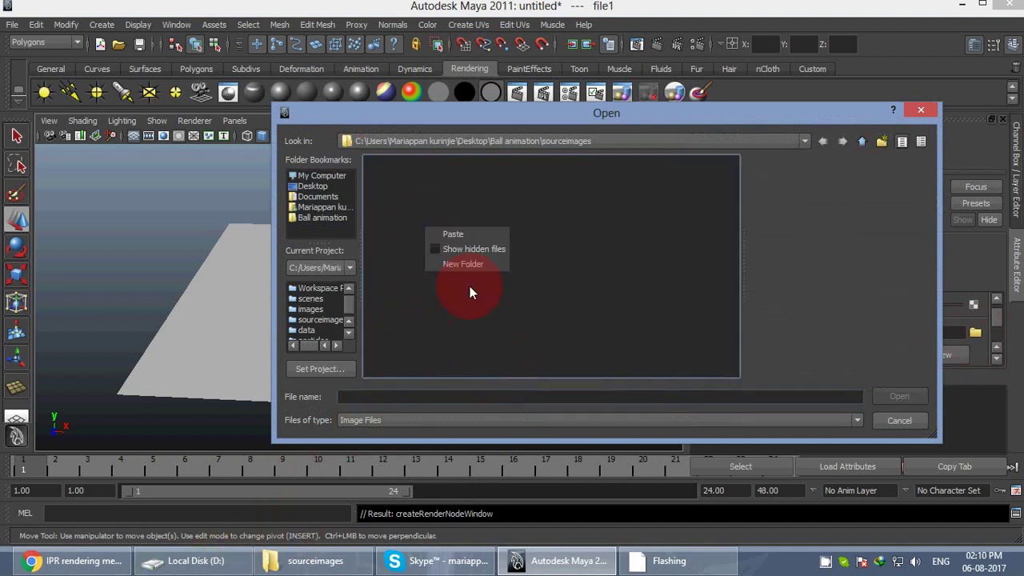
left_click(468, 235)
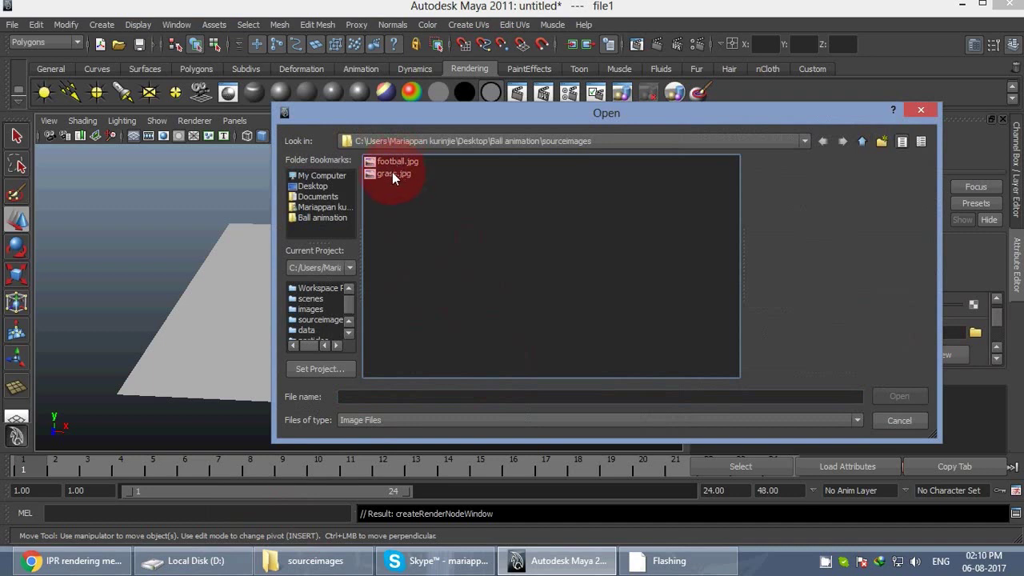
double_click(392, 173)
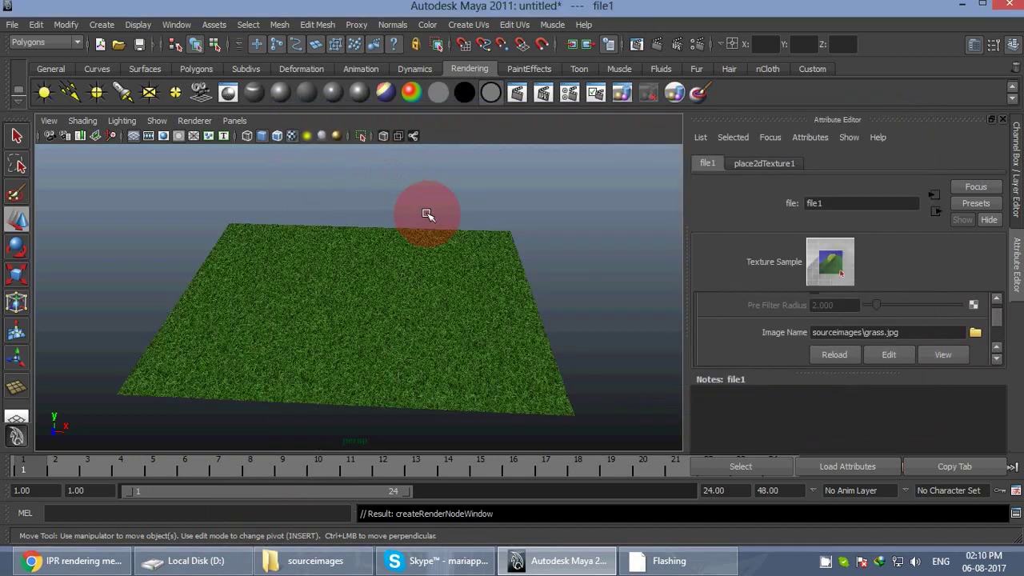
left_click(17, 136)
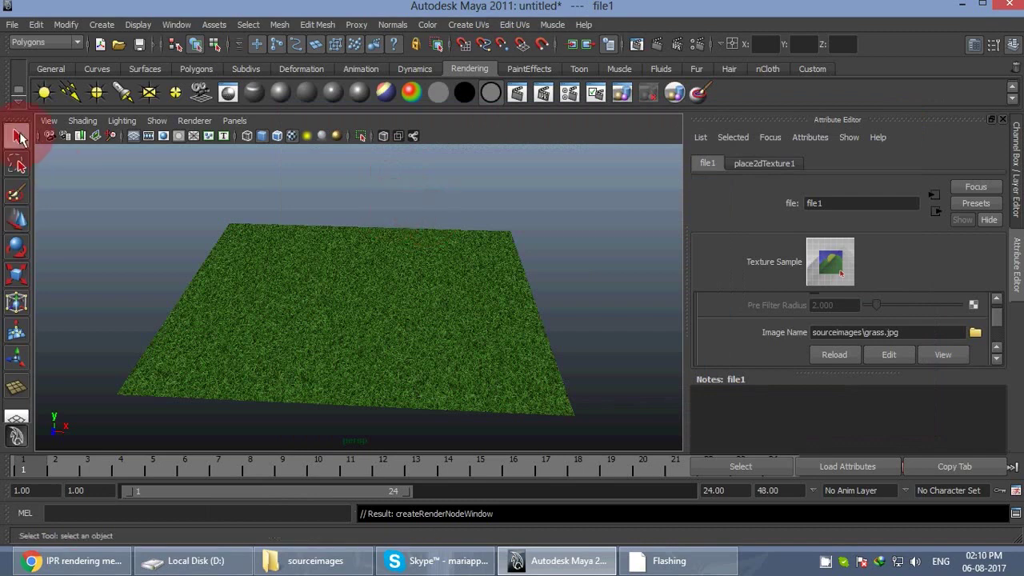
Set Repeat U and Repeat V to 2 in the grass texture's place2dTexture1 node
left_click_drag(371, 263, 437, 297, "alt")
right_click_drag(437, 296, 385, 378, "alt")
left_click(399, 330)
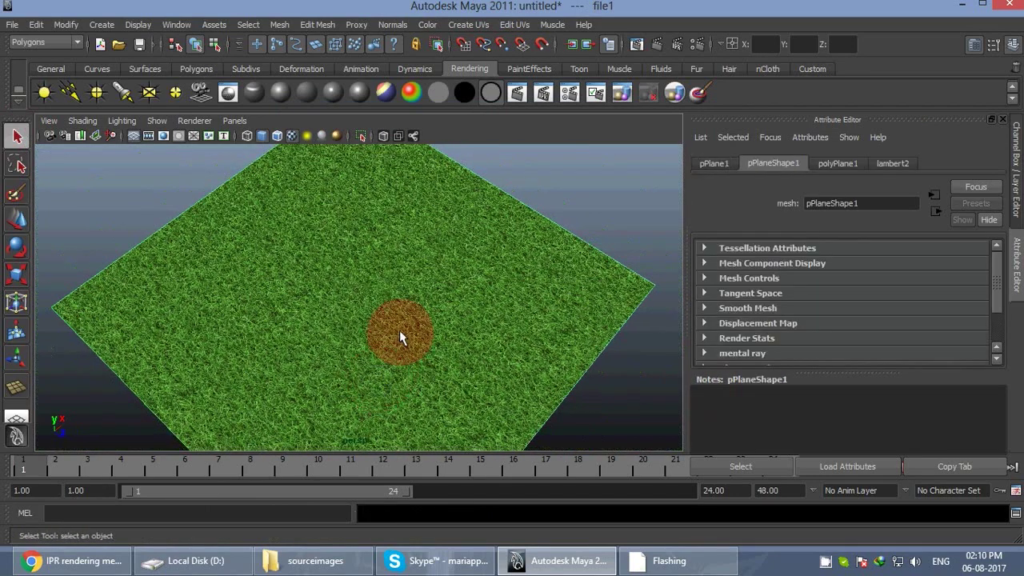
left_click(902, 165)
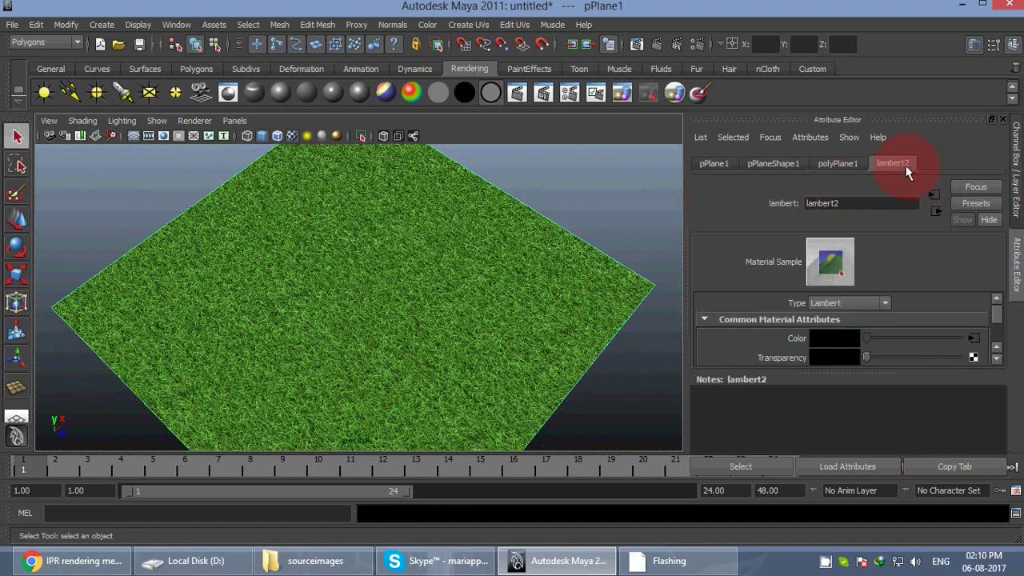
left_click(975, 339)
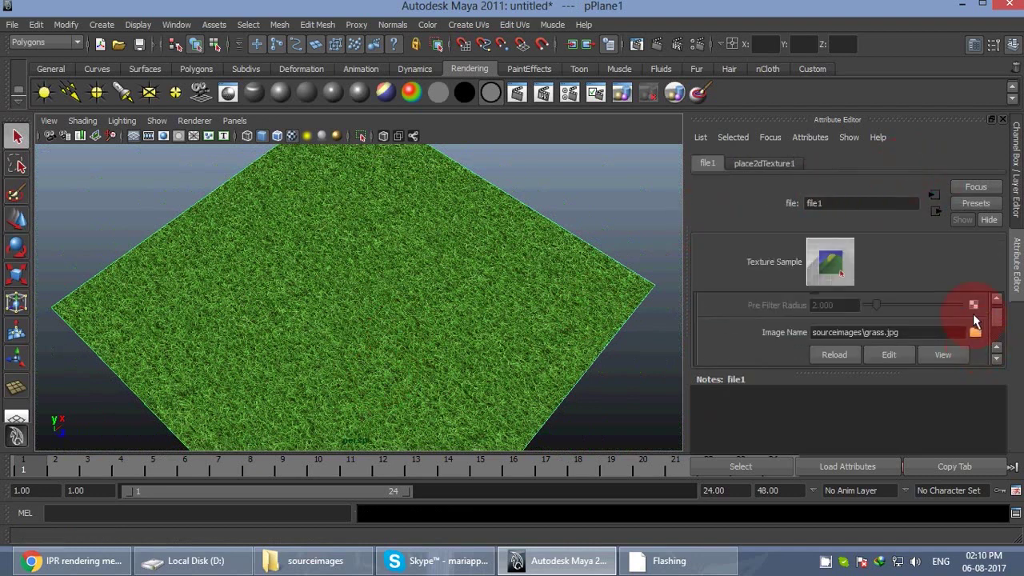
left_click(764, 164)
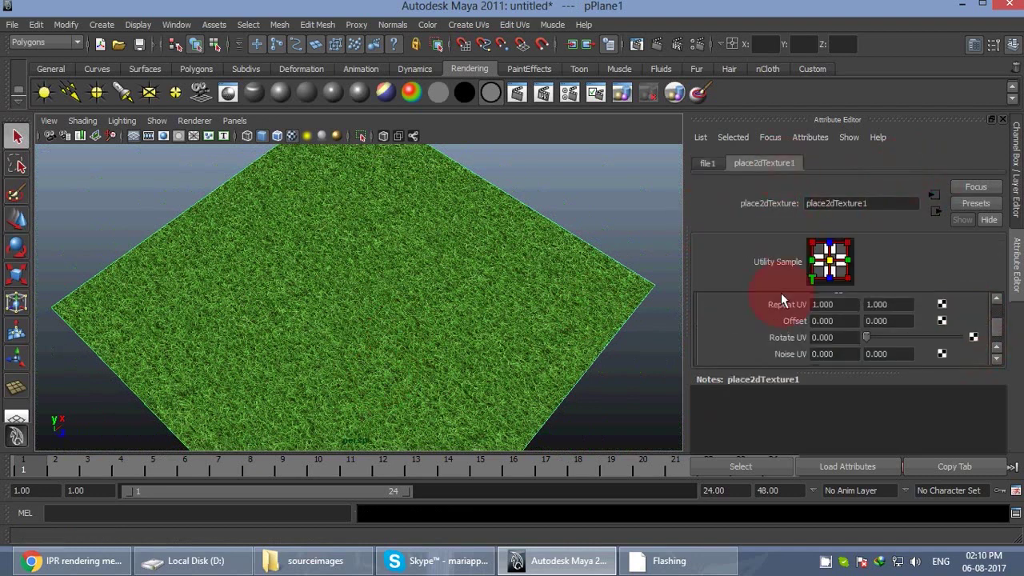
left_click_drag(841, 308, 786, 310)
type("2")
key("Tab")
type("2")
key("Tab")
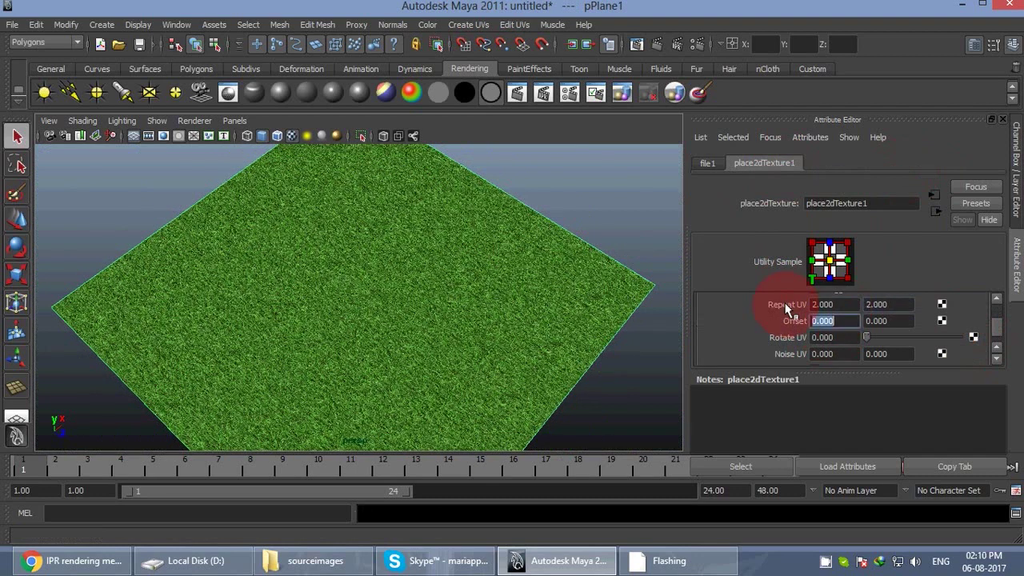
left_click(637, 260)
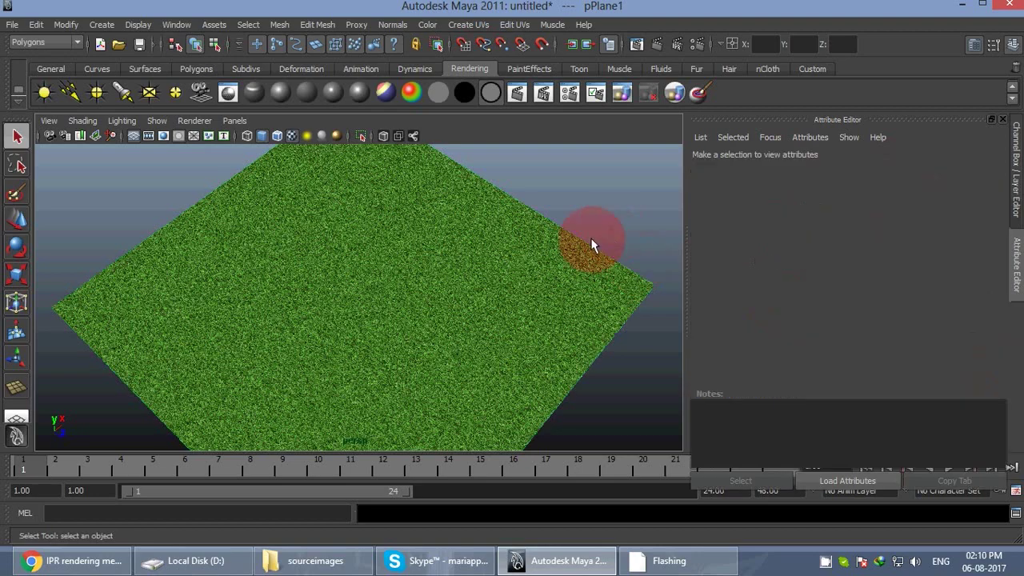
left_click_drag(487, 292, 389, 267, "alt")
right_click_drag(389, 267, 680, 391, "alt")
left_click(491, 327)
left_click_drag(491, 327, 495, 353, "alt")
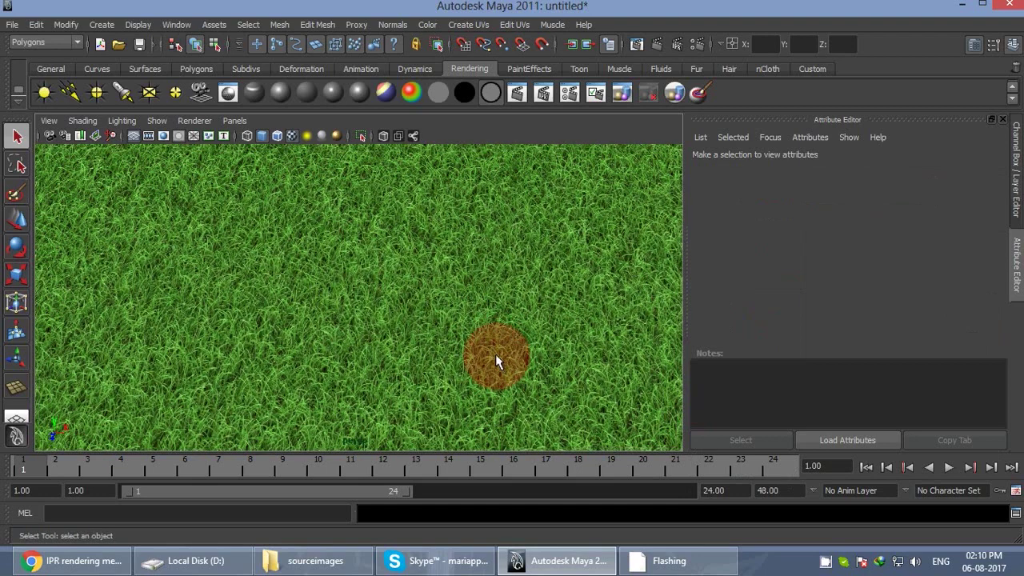
right_click_drag(494, 353, 434, 338, "alt")
scroll(435, 338, "down", 3)
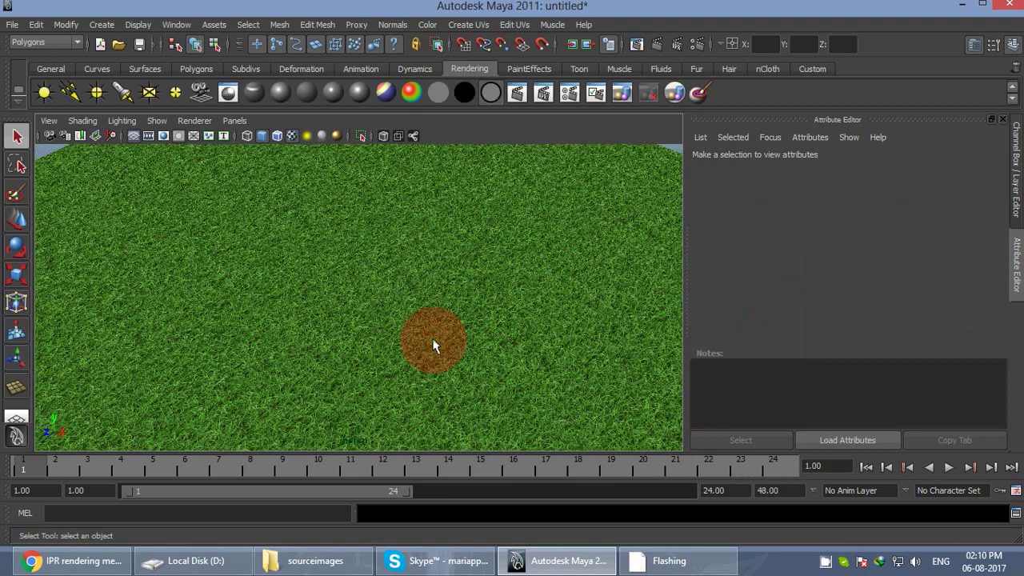
left_click_drag(432, 346, 507, 366, "alt")
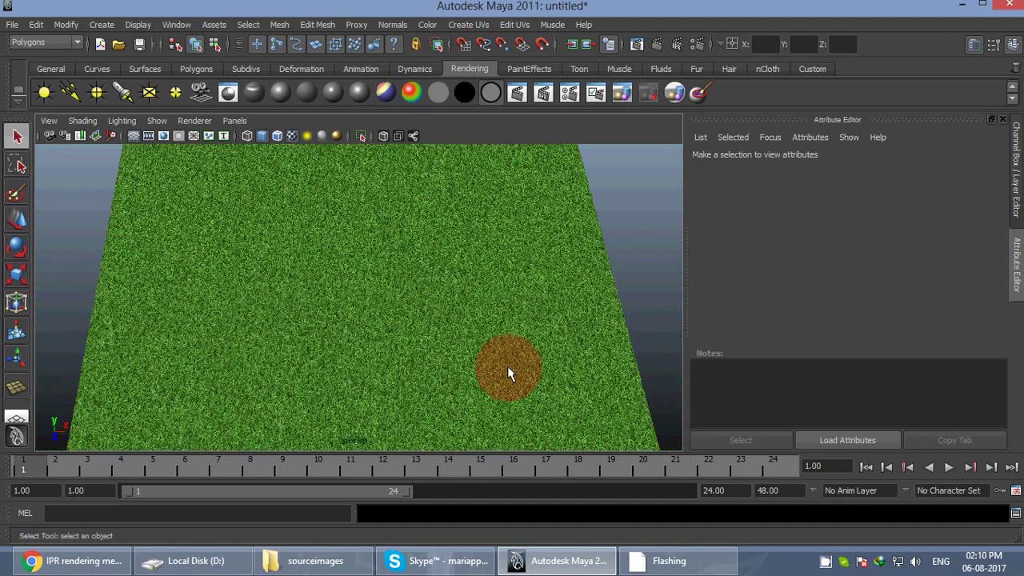
key("ctrl+s")
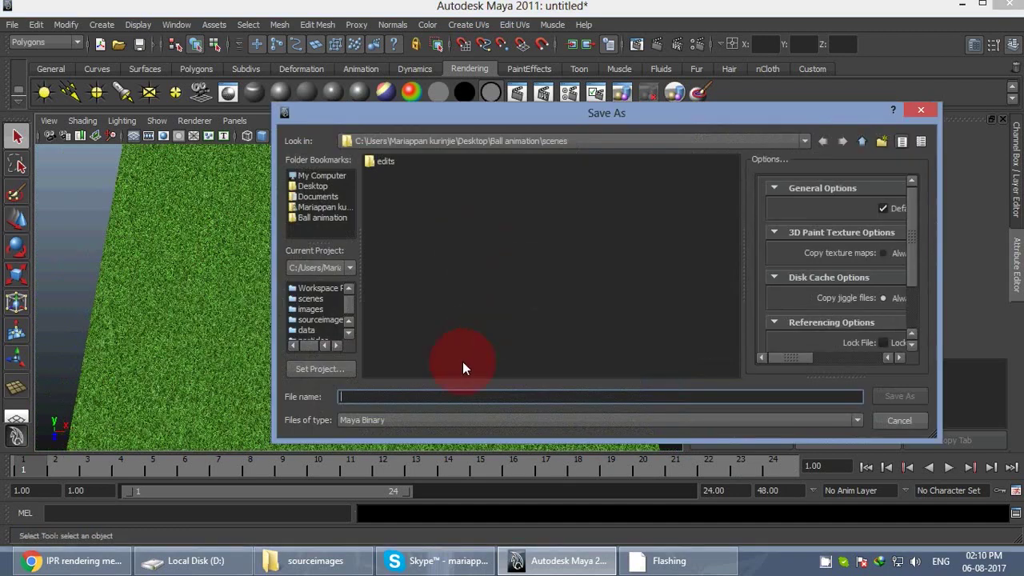
Save the scene as Ball1 in Maya Binary format, then save it once more
type("Balla")
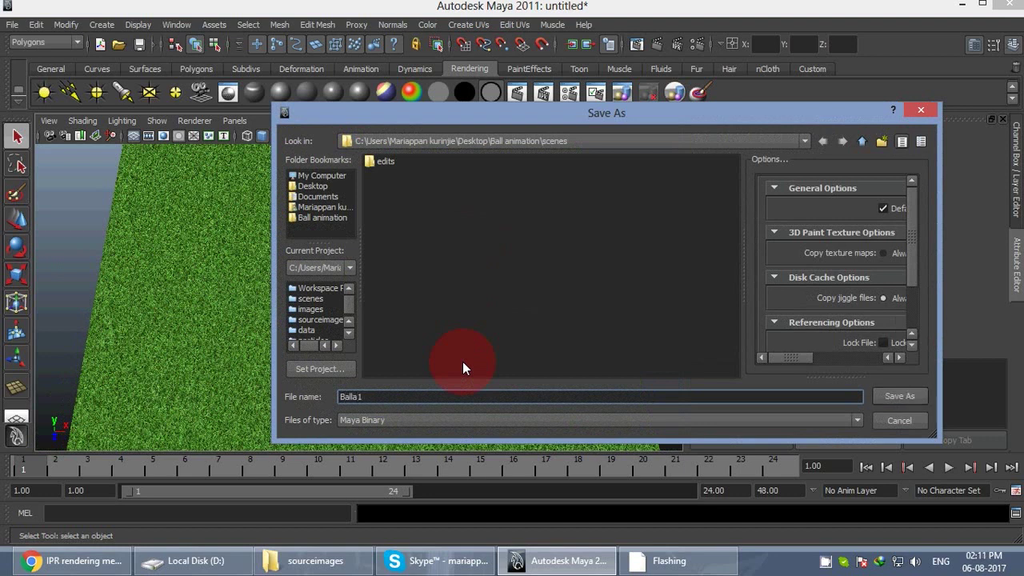
key("BackSpace")
type("l1")
key("Return")
key("ctrl+s")
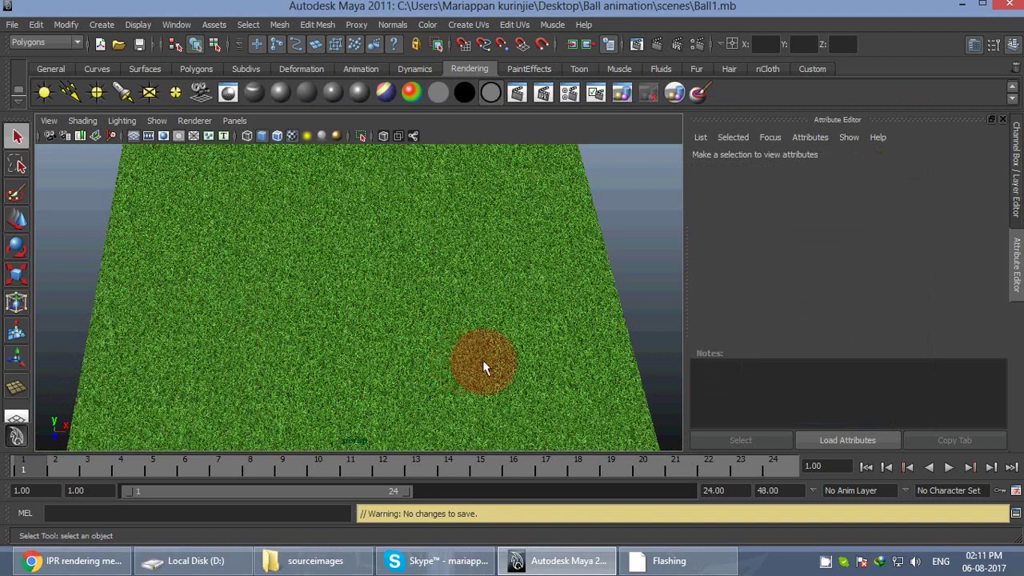
left_click_drag(496, 352, 448, 320, "alt")
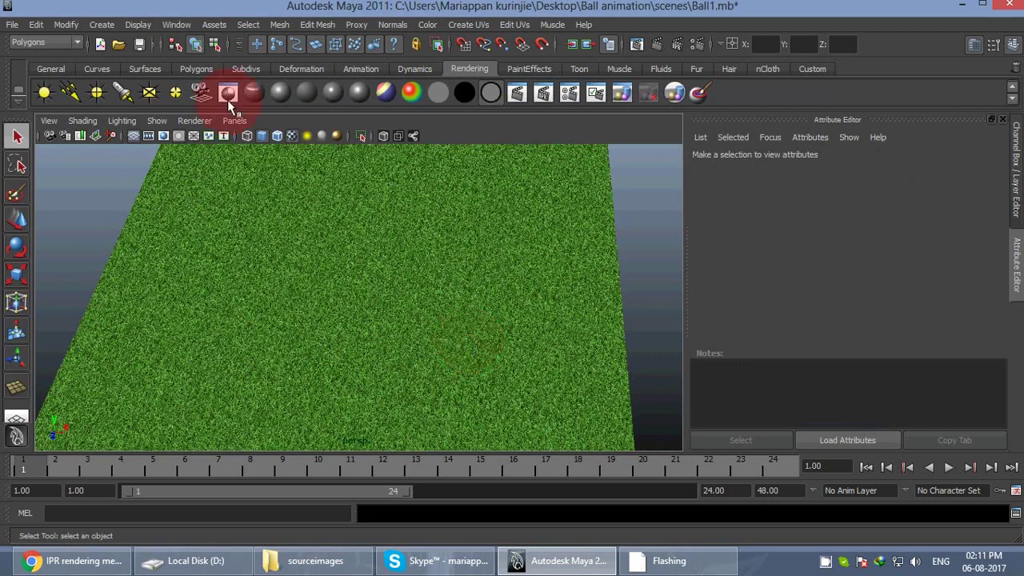
Create a polygon cube and move it up onto the grass plane
left_click(196, 68)
left_click(72, 93)
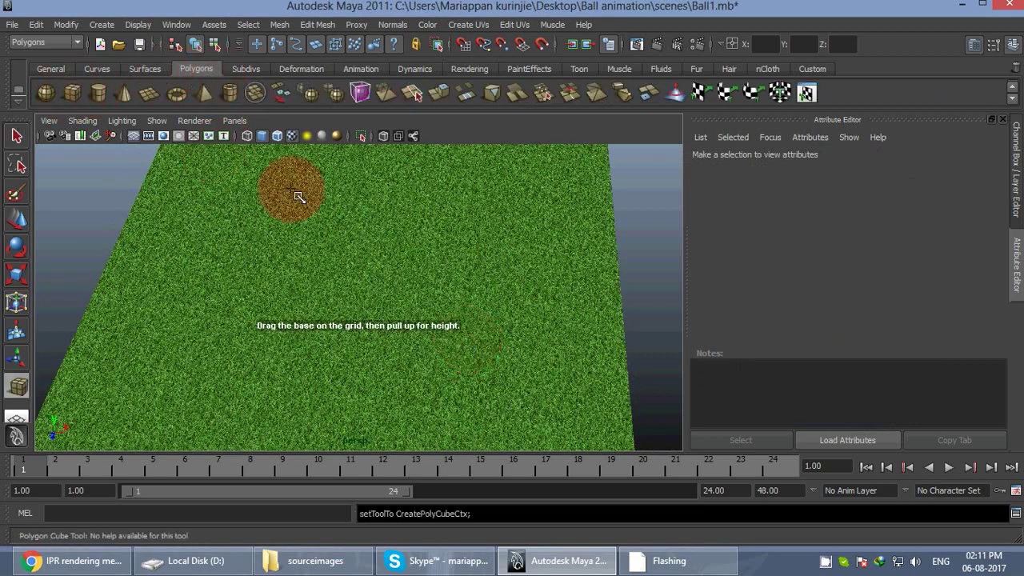
right_click_drag(432, 228, 548, 256, "alt")
left_click_drag(537, 267, 549, 213, "alt")
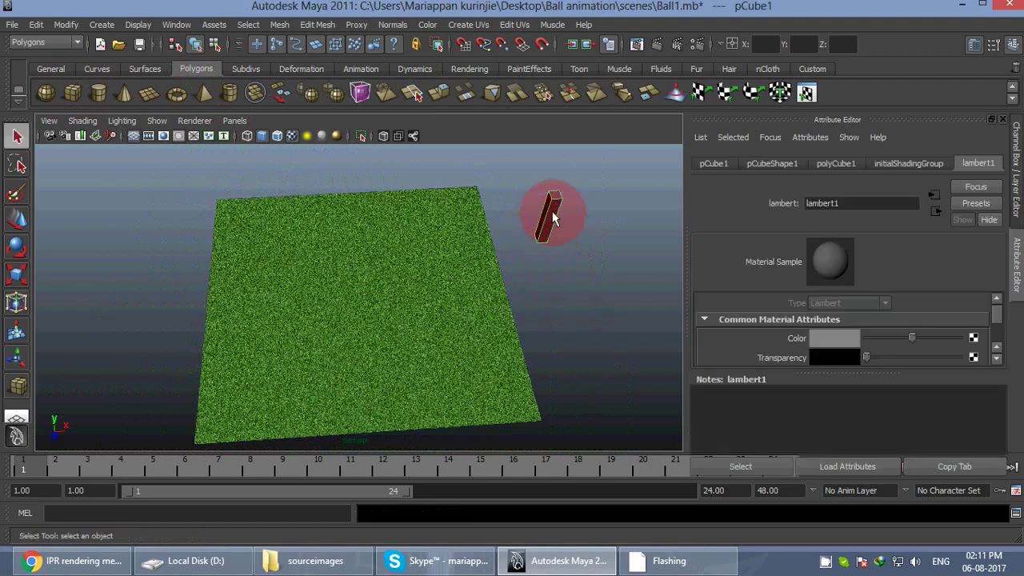
key("w")
left_click_drag(549, 214, 338, 240)
key("e")
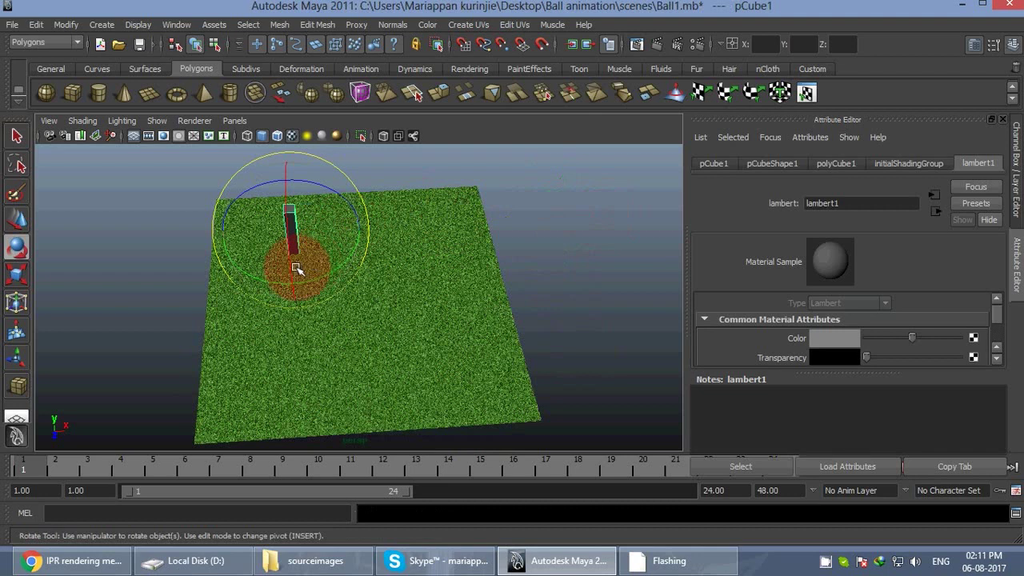
key("w")
middle_click_drag(296, 270, 298, 229)
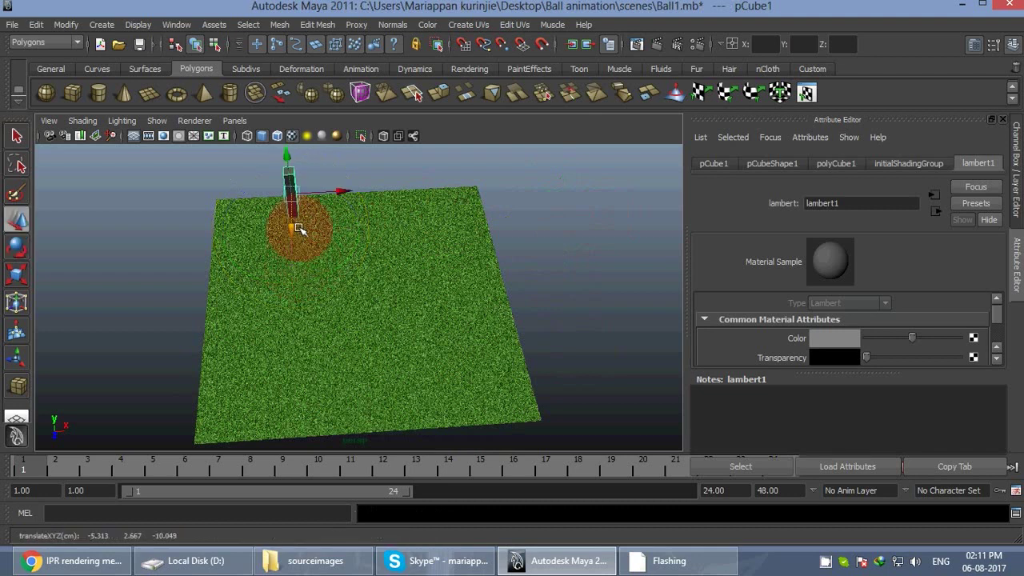
key("f")
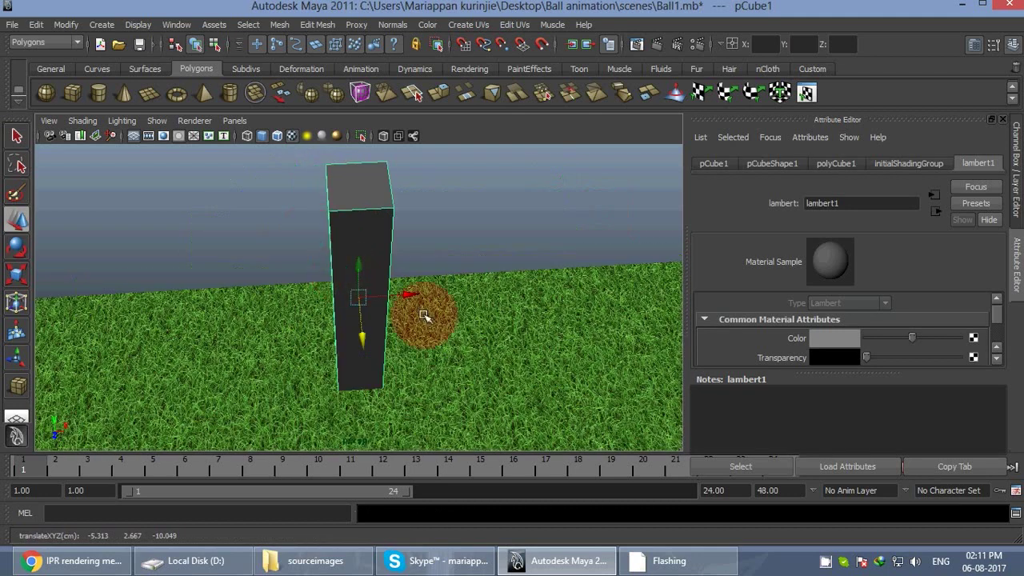
left_click_drag(340, 345, 352, 310, "alt")
scroll(418, 297, "down", 3)
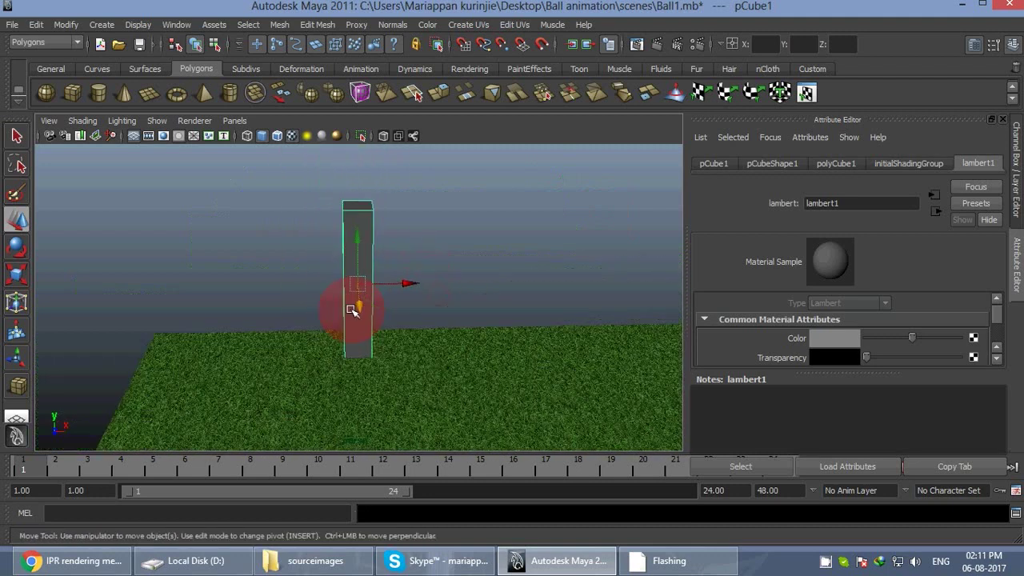
Scale the cube into a thin upright pole and position it on the plane
key("r")
left_click_drag(426, 284, 368, 307)
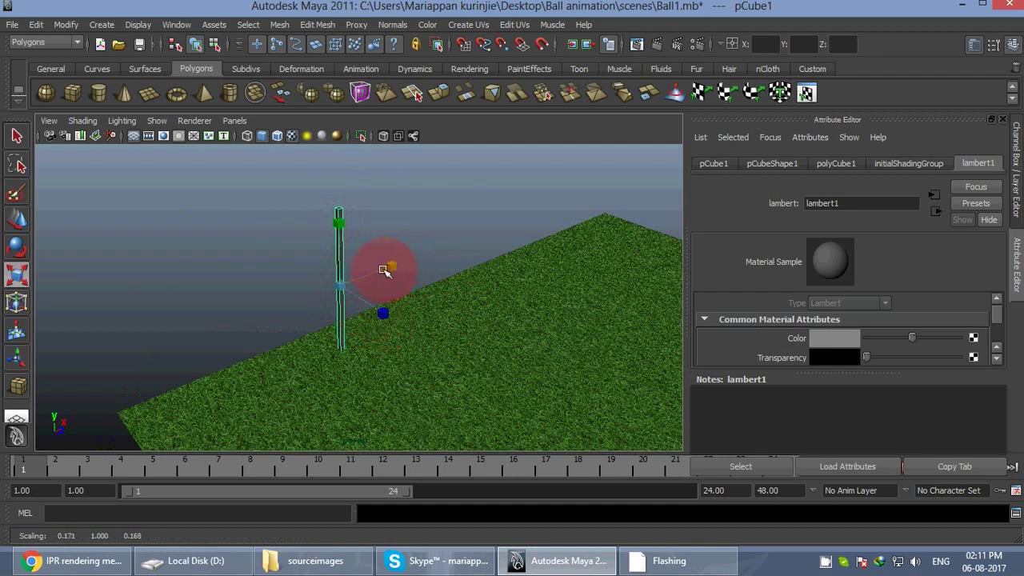
key("e")
left_click_drag(370, 290, 368, 316)
left_click_drag(328, 258, 331, 257)
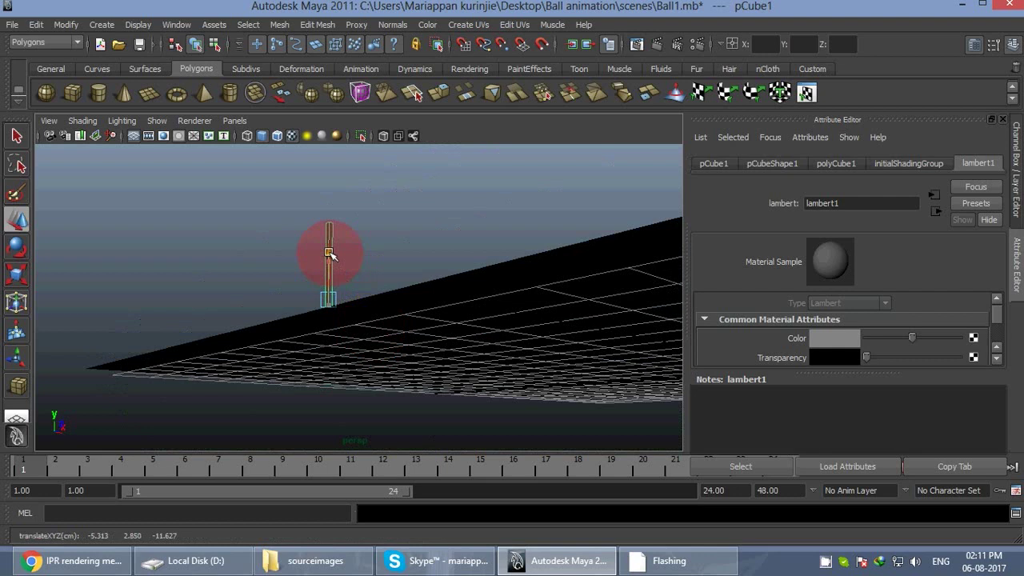
left_click(411, 264)
left_click_drag(418, 245, 164, 242, "alt")
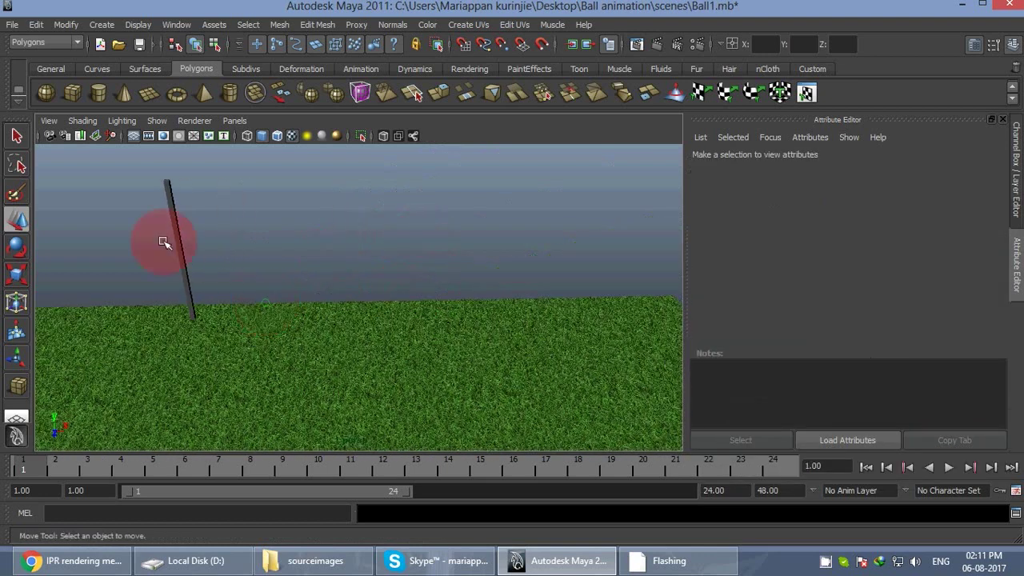
Duplicate the pole and slide the copy right to form the second goal post
left_click(177, 230)
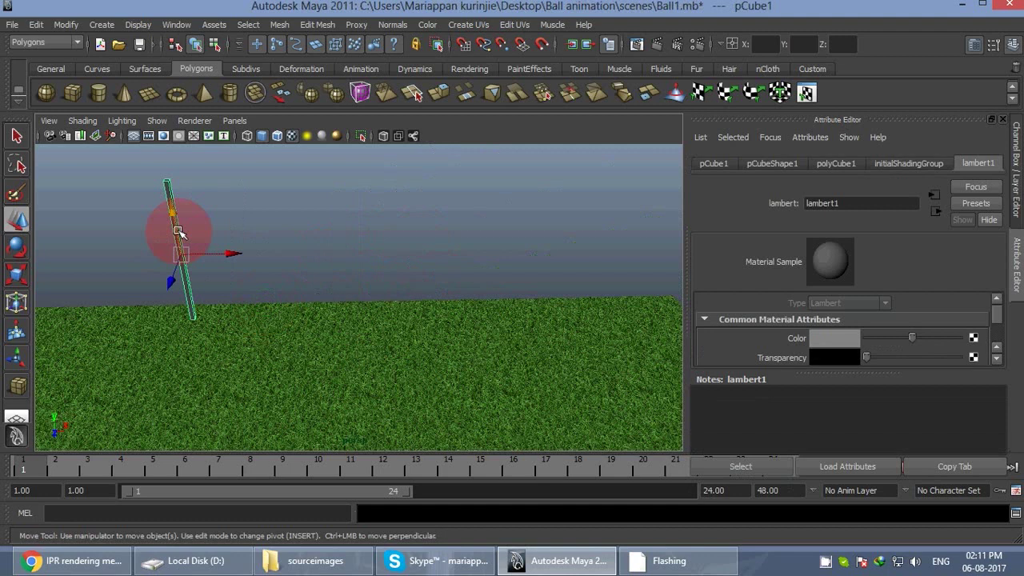
key("ctrl+d")
left_click_drag(240, 251, 491, 263)
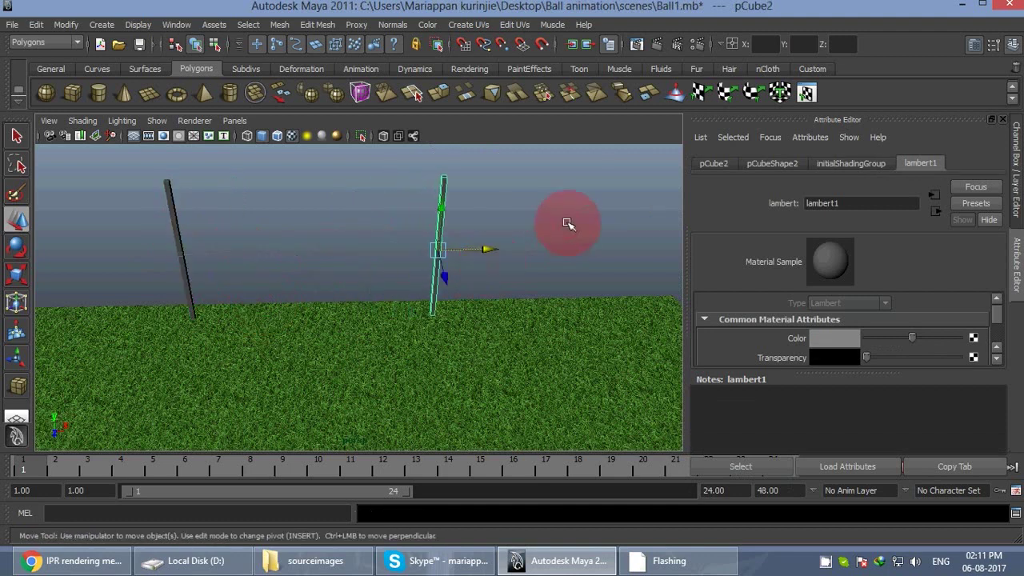
left_click(555, 245)
left_click_drag(556, 244, 450, 256, "alt")
Duplicate the right goal post and move the copy left between the two posts
left_click(436, 246)
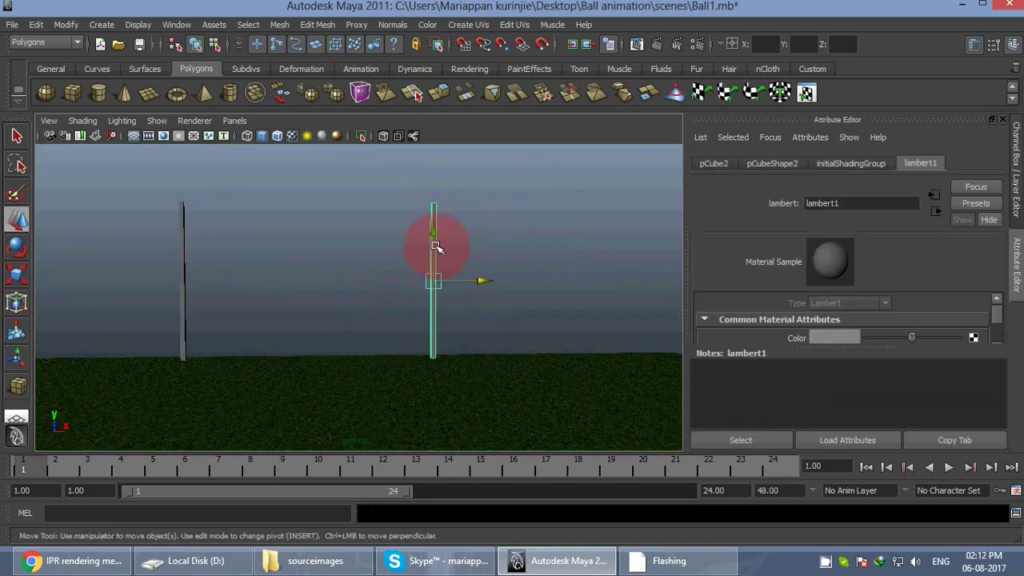
key("ctrl+d")
left_click_drag(476, 280, 354, 281)
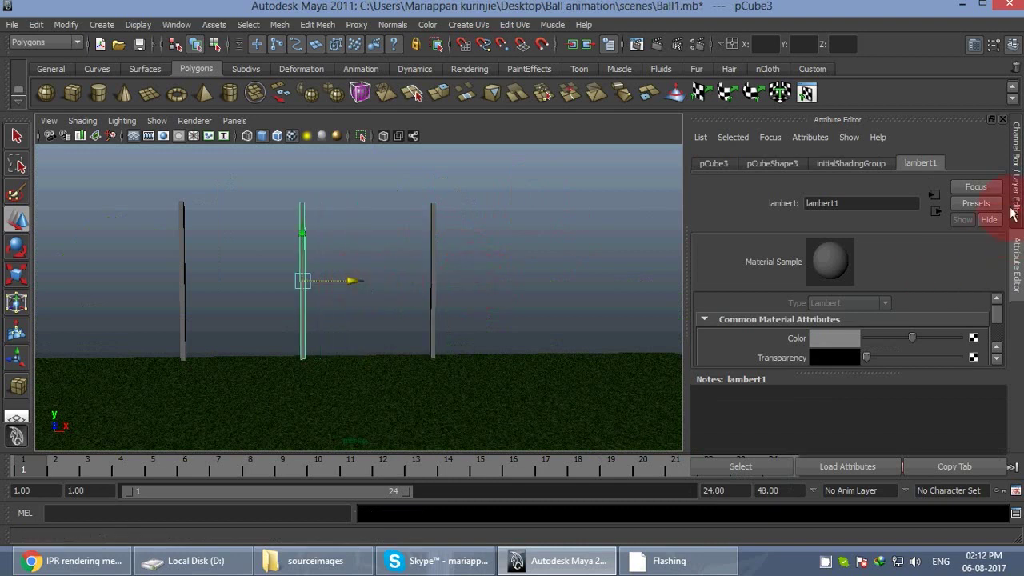
left_click(1017, 168)
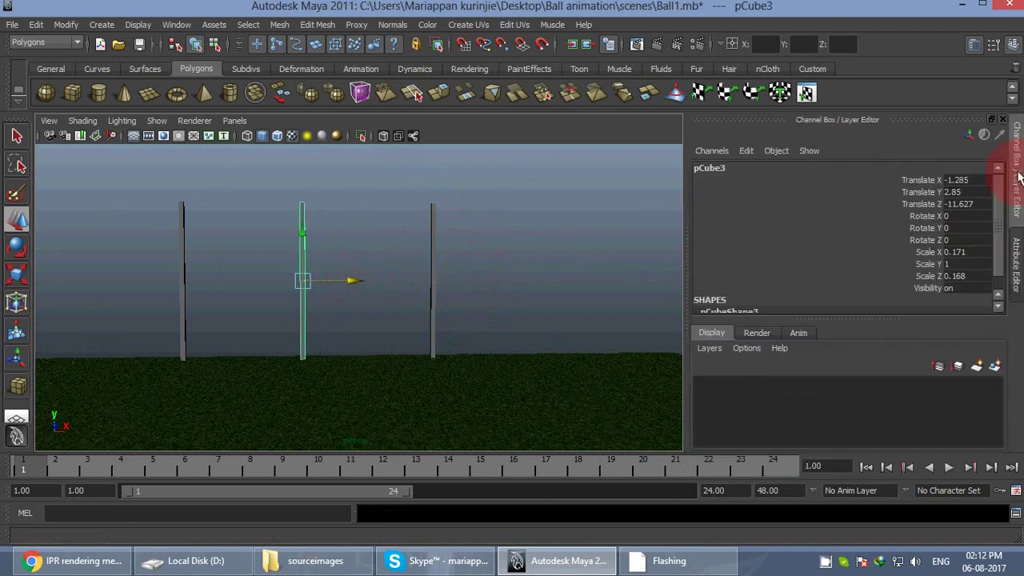
Lay the copied pole flat by setting its Rotate Z to 90 in the Channel Box
double_click(962, 216)
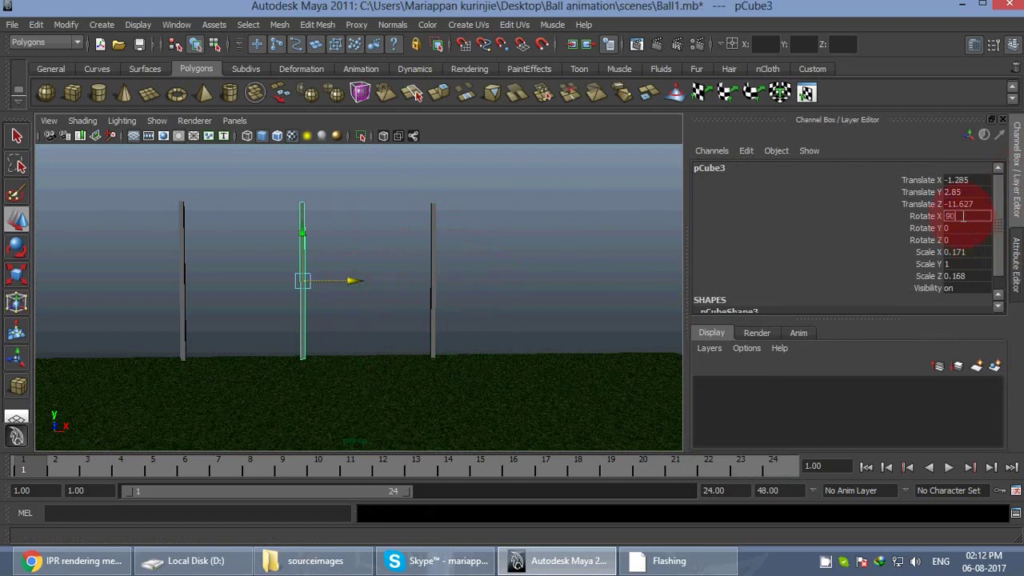
key("Return")
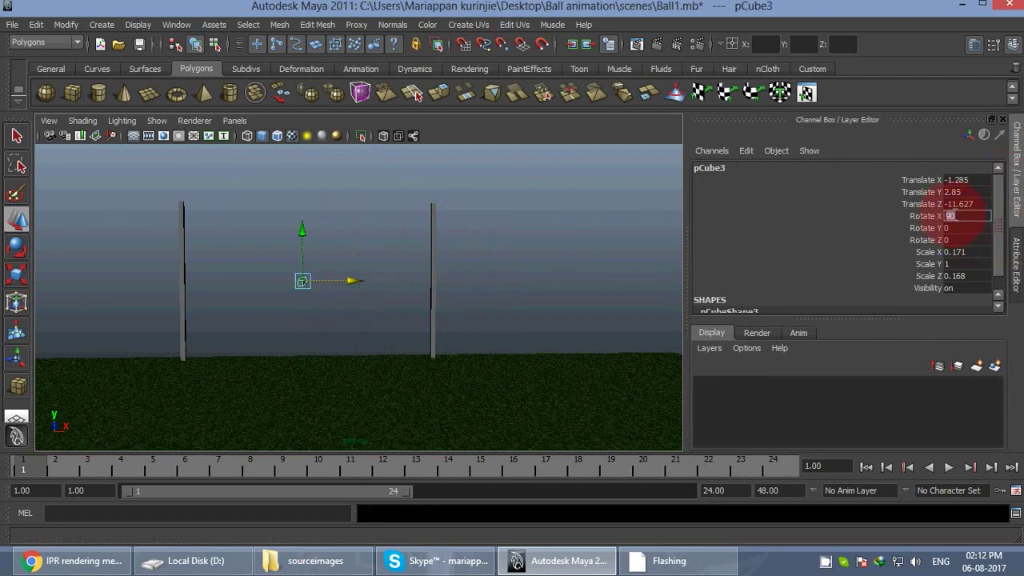
type("0")
key("Return")
left_click(920, 229)
double_click(965, 229)
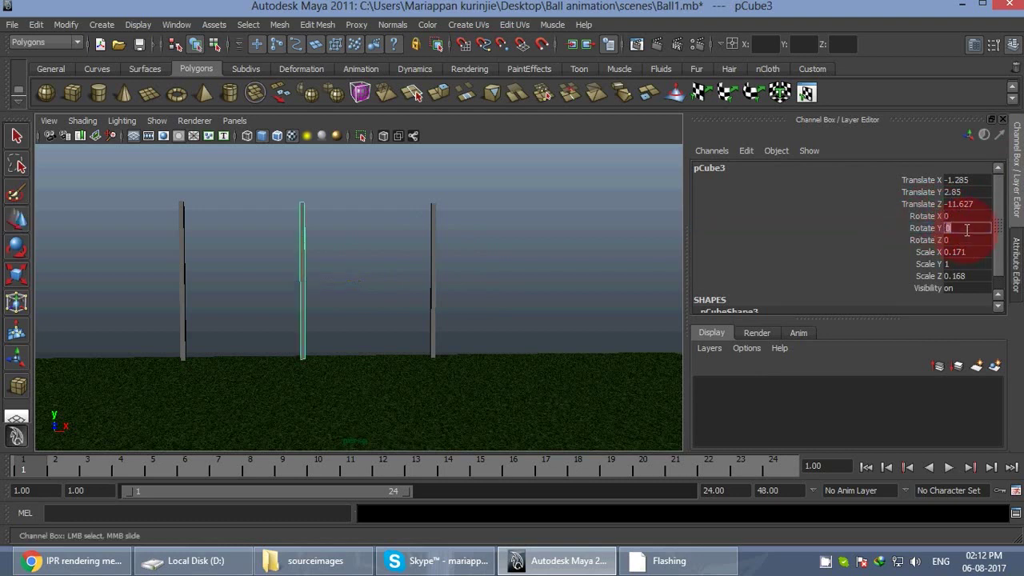
type("90")
key("Return")
type("0")
key("Return")
double_click(958, 240)
type("90")
key("Return")
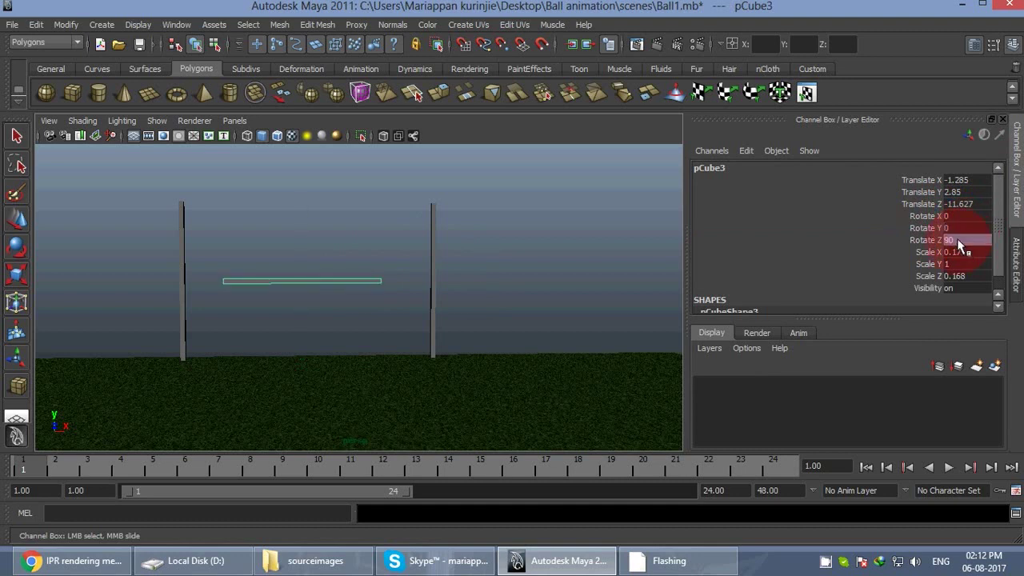
Set the bar's Translate X and Translate Z to 0
double_click(966, 184)
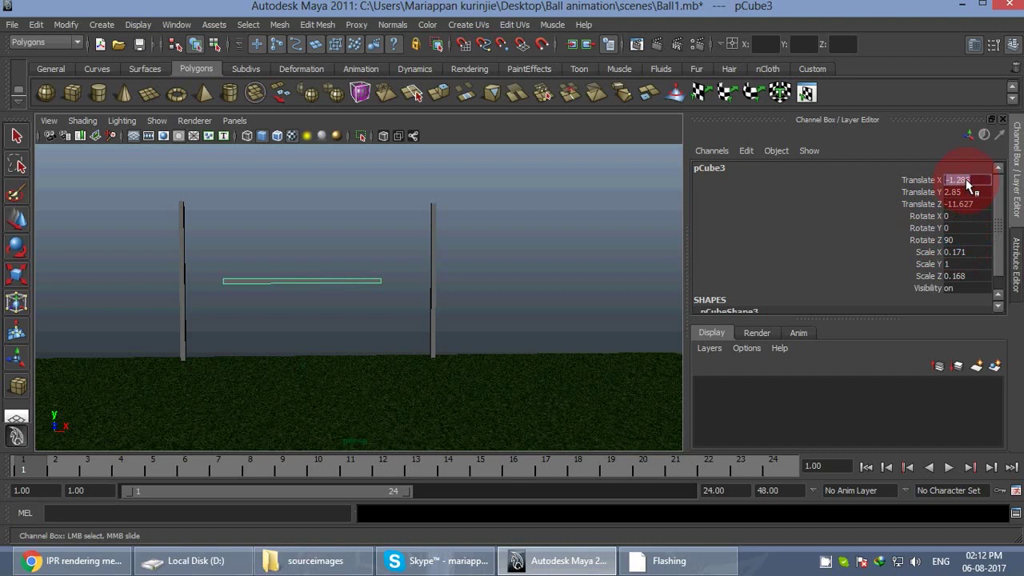
key("Return")
type("0")
key("Return")
Move the bar back to the posts along Z, lengthen it, and center it along X
left_click_drag(395, 244, 600, 336, "alt")
key("w")
left_click_drag(661, 344, 401, 262)
key("r")
left_click_drag(264, 269, 221, 275)
key("w")
left_click_drag(384, 267, 456, 322)
Nudge the crossbar along X and lengthen it to reach both goal posts
left_click_drag(564, 318, 429, 300, "alt")
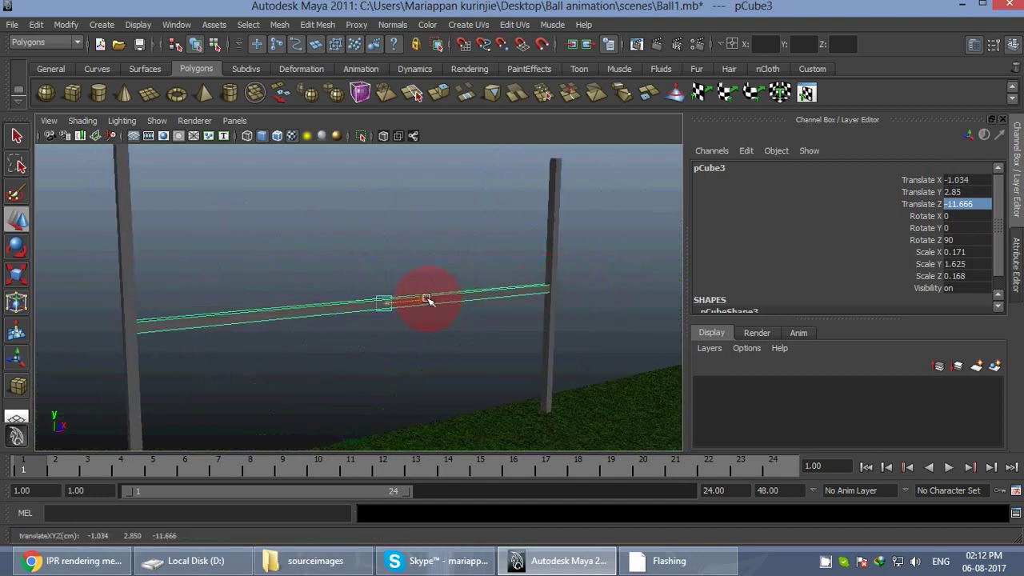
left_click_drag(552, 272, 402, 299, "alt")
key("r")
left_click(314, 299)
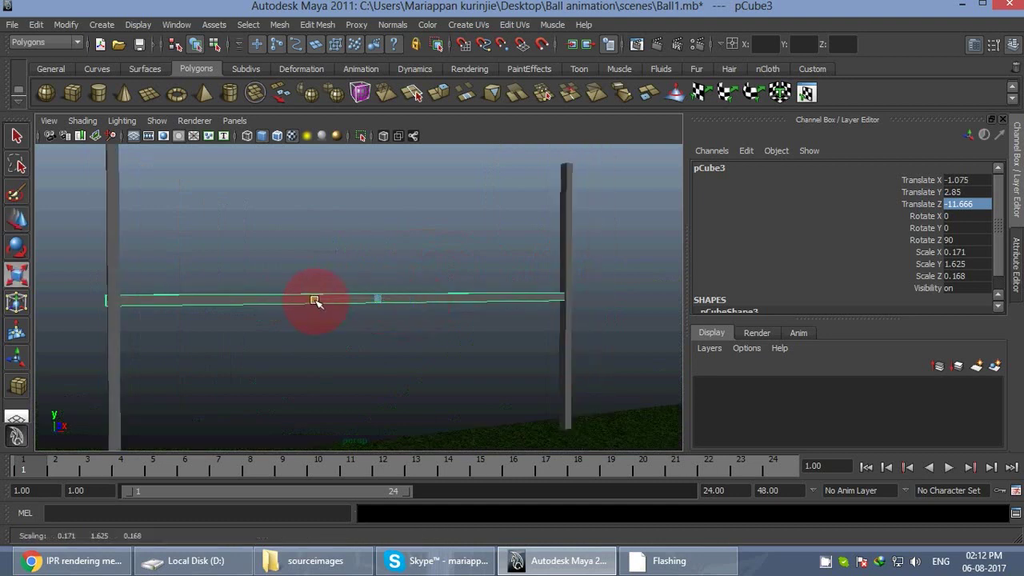
key("w")
left_click_drag(422, 300, 395, 315)
key("r")
left_click_drag(277, 306, 282, 309)
key("w")
left_click_drag(389, 312, 522, 315)
key("r")
left_click_drag(276, 319, 338, 148)
Thin the crossbar and raise it onto the tops of the two posts
key("w")
key("r")
key("w")
left_click_drag(407, 187, 354, 222, "alt")
left_click_drag(464, 238, 423, 253, "alt")
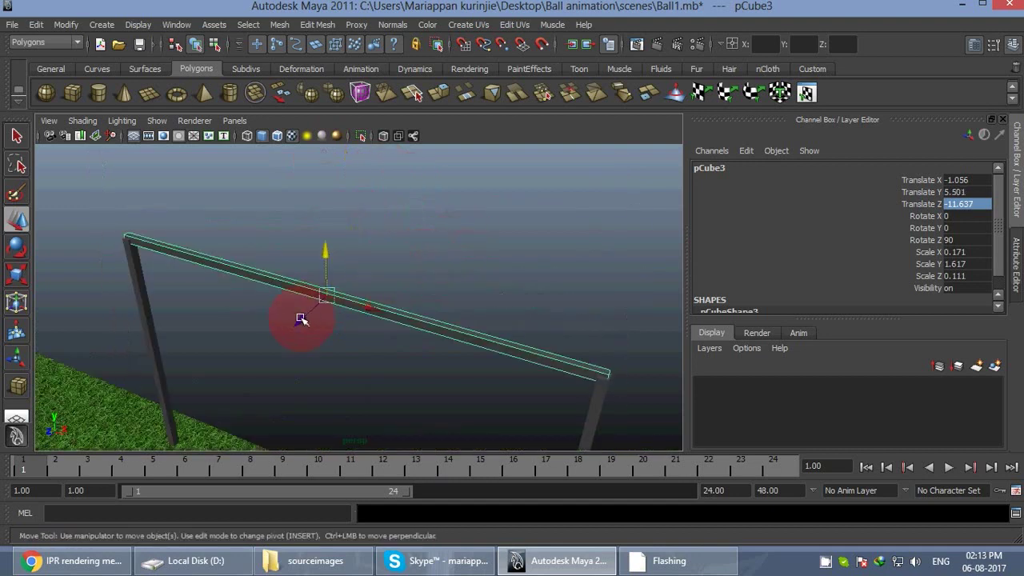
left_click(395, 256)
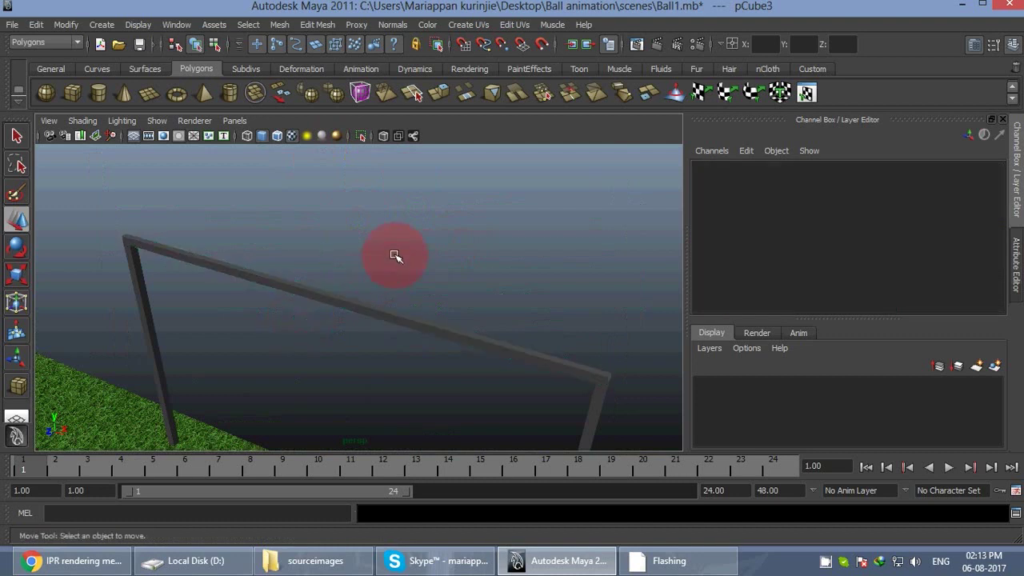
left_click_drag(395, 274, 389, 327, "alt")
middle_click_drag(389, 327, 413, 323, "alt")
left_click_drag(413, 323, 386, 346, "alt")
Save the scene and select the left post, crossbar and right post together
key("ctrl+s")
left_click_drag(279, 269, 280, 269)
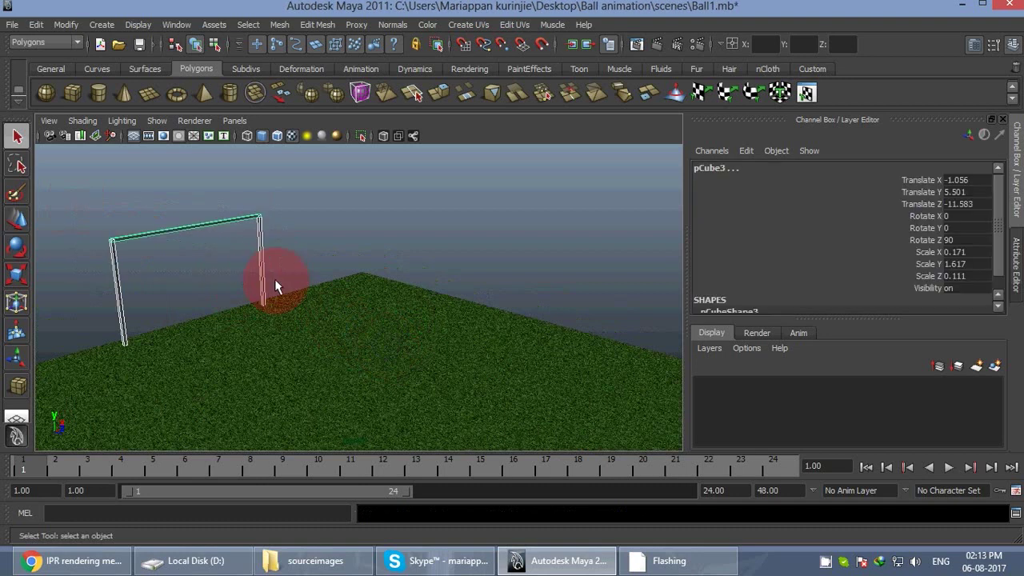
left_click(121, 257)
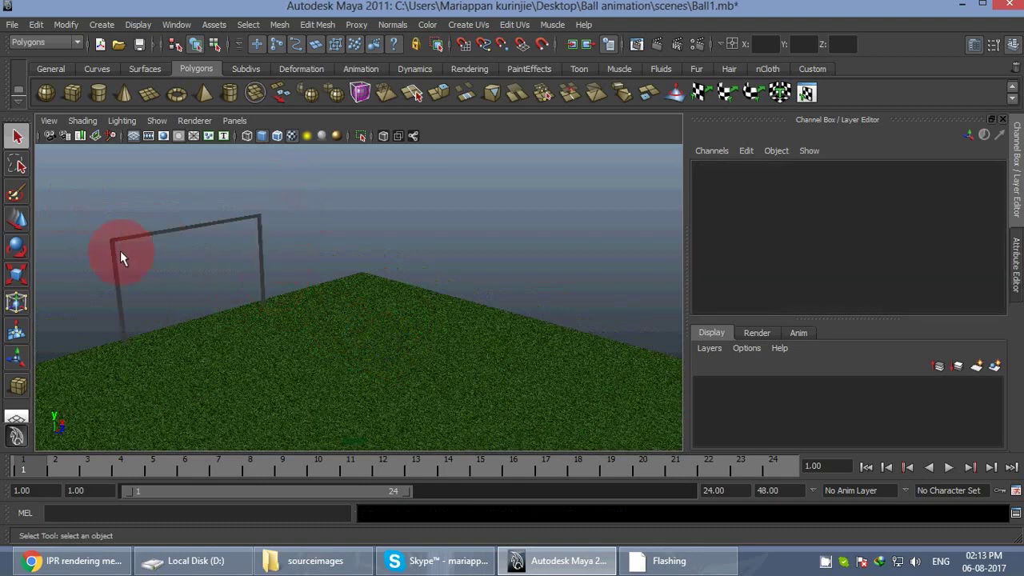
left_click(116, 262)
left_click(130, 238, "shift")
left_click(256, 254, "shift")
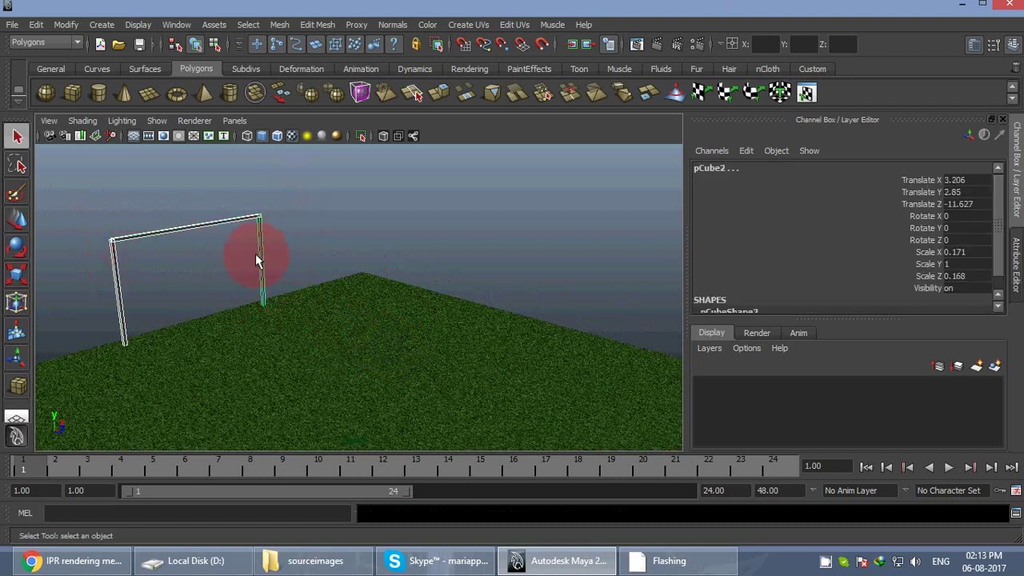
left_click(480, 68)
Assign a new white Lambert material (lambert3) to the goal frame
left_click(310, 92)
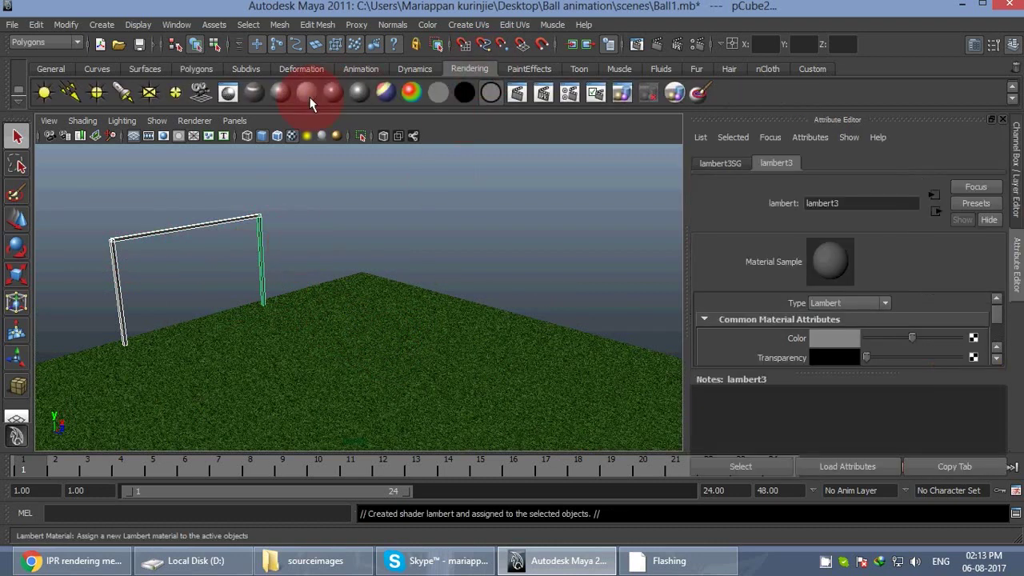
left_click(844, 338)
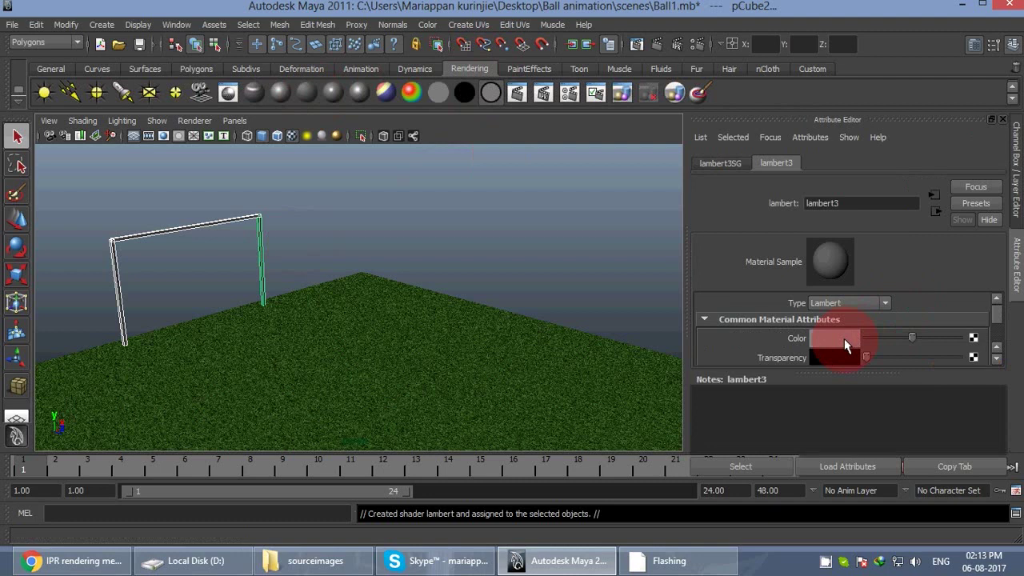
left_click(745, 330)
left_click(982, 223)
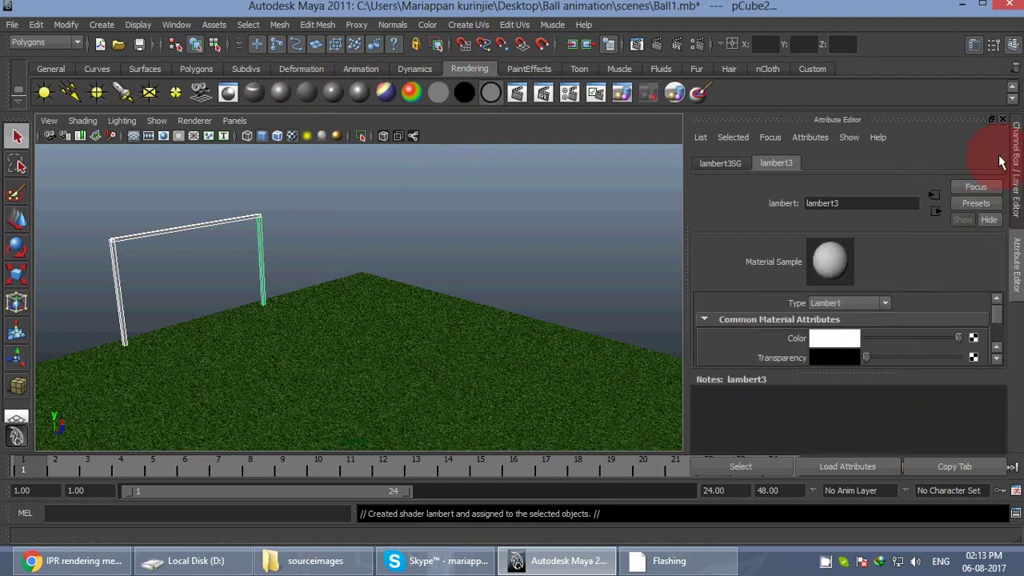
left_click(612, 183)
left_click_drag(403, 214, 445, 288, "alt")
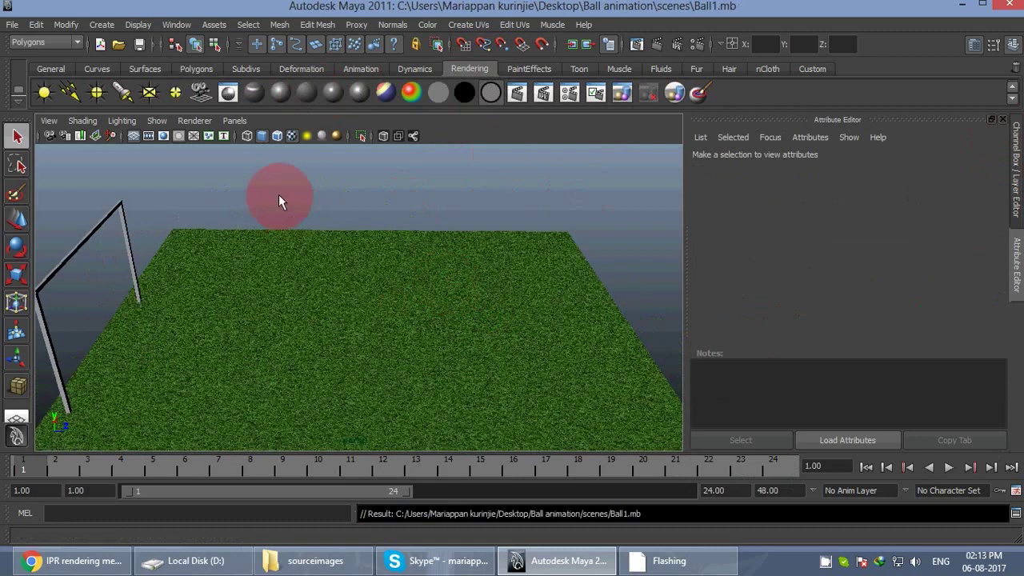
Draw a polygon sphere out on the grass field
left_click(203, 68)
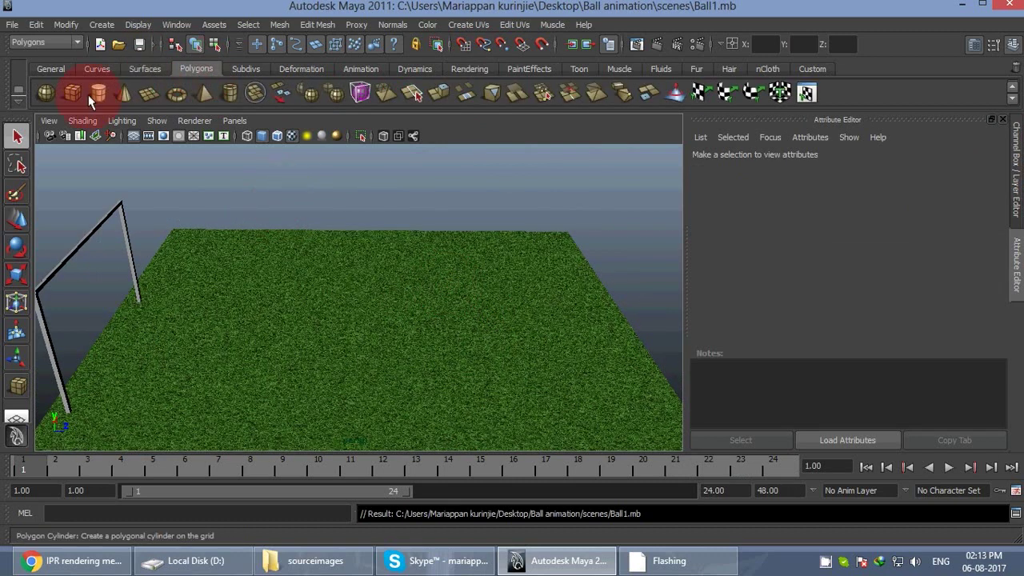
left_click(47, 94)
left_click_drag(344, 328, 362, 346)
key("w")
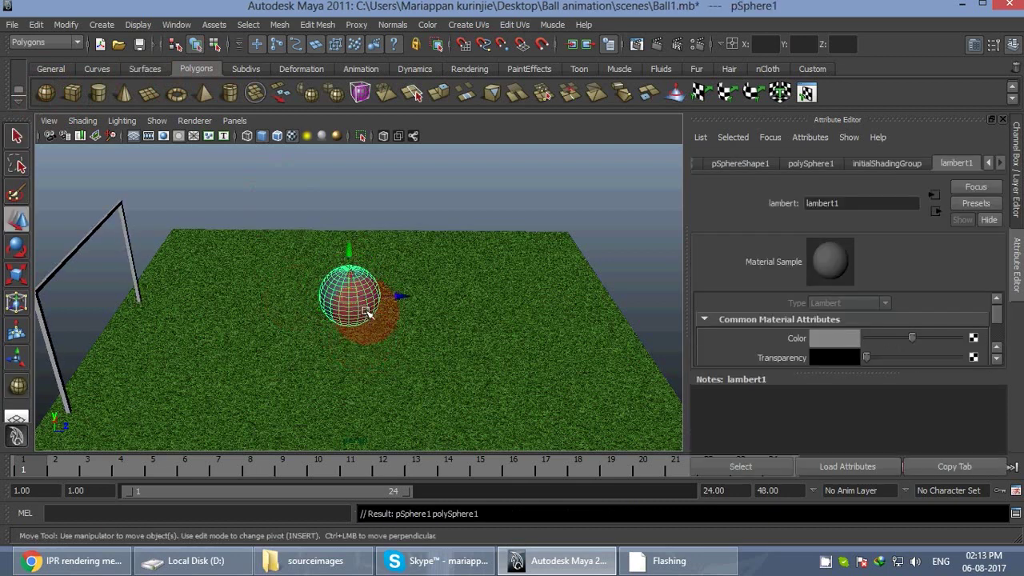
left_click_drag(446, 303, 436, 338, "alt")
Shrink the sphere to football size and move it right across the field
key("r")
key("w")
key("r")
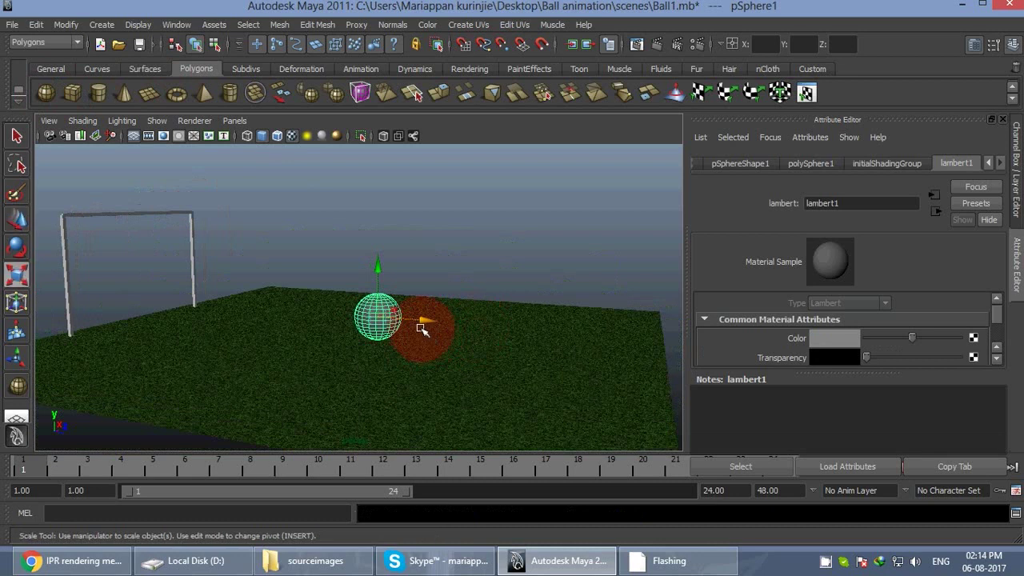
left_click_drag(376, 318, 370, 320)
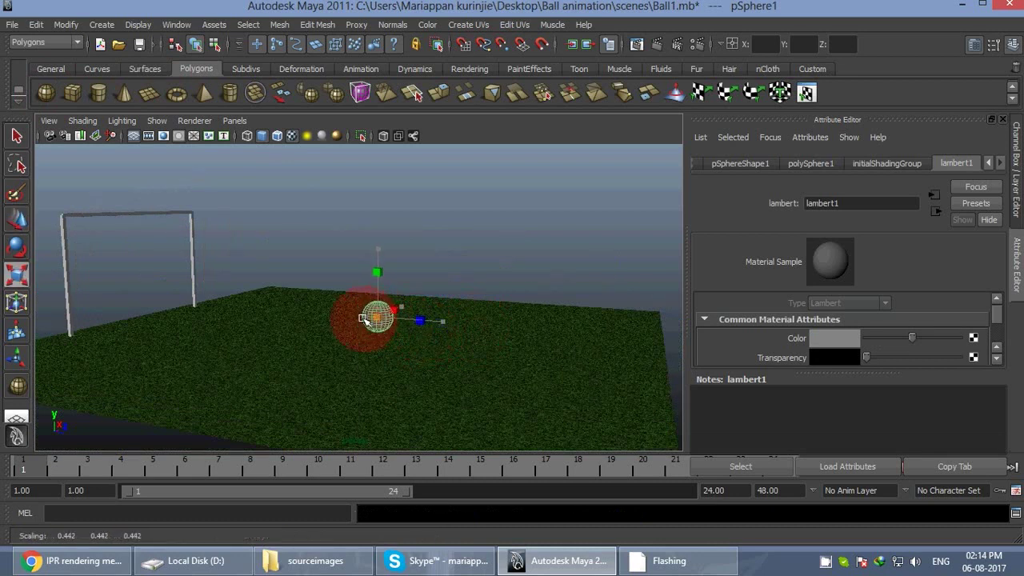
key("w")
left_click_drag(411, 334, 562, 339)
key("q")
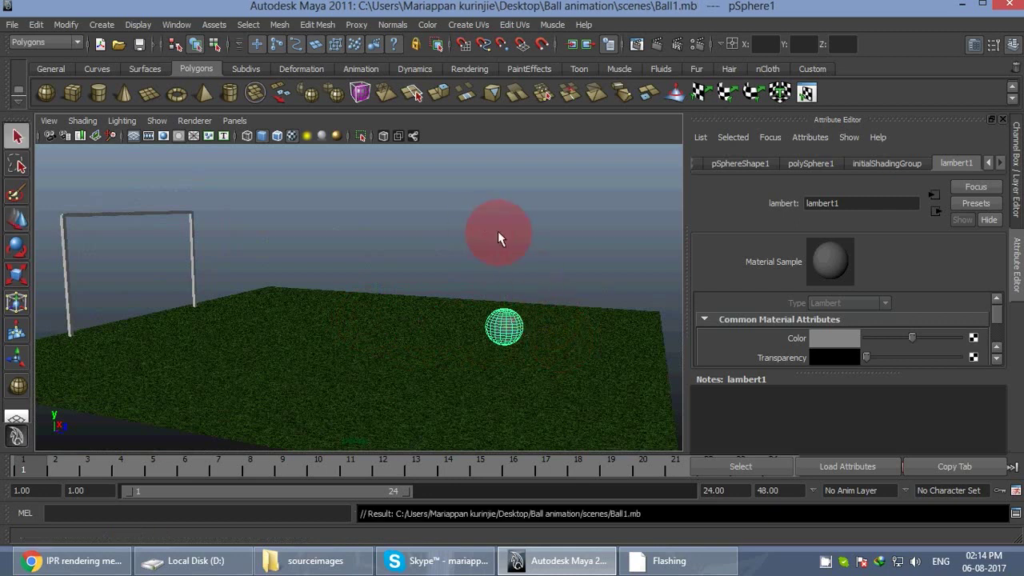
left_click_drag(542, 258, 561, 323, "alt")
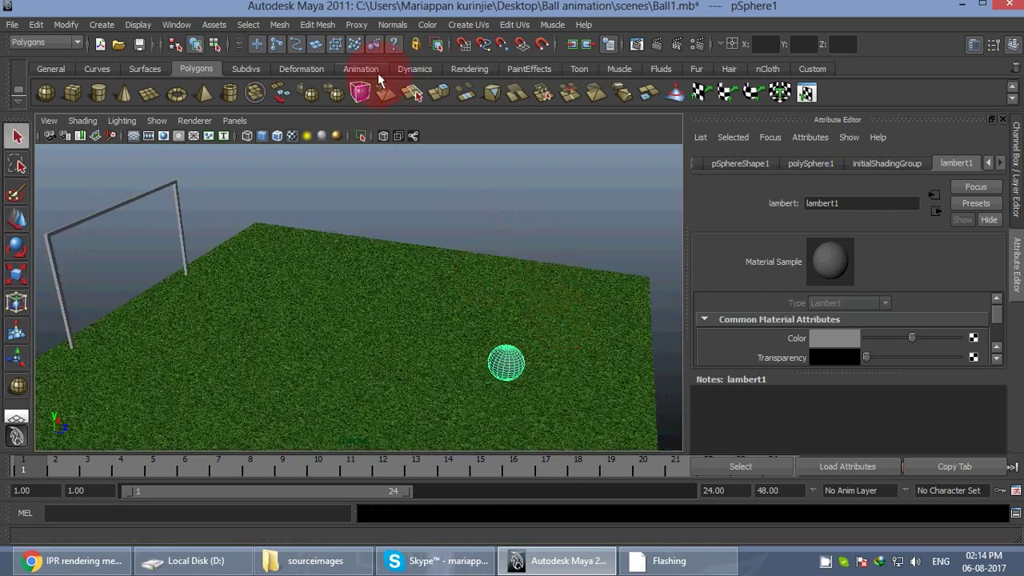
left_click(471, 68)
Assign a new Lambert material (lambert4) to the ball
left_click(312, 100)
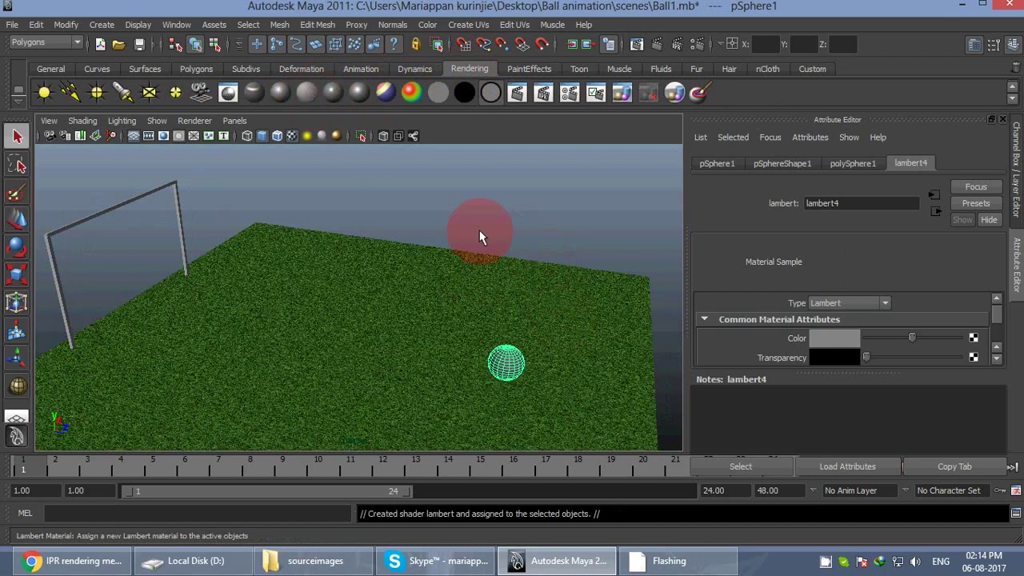
left_click_drag(548, 309, 518, 286, "alt")
left_click(527, 281)
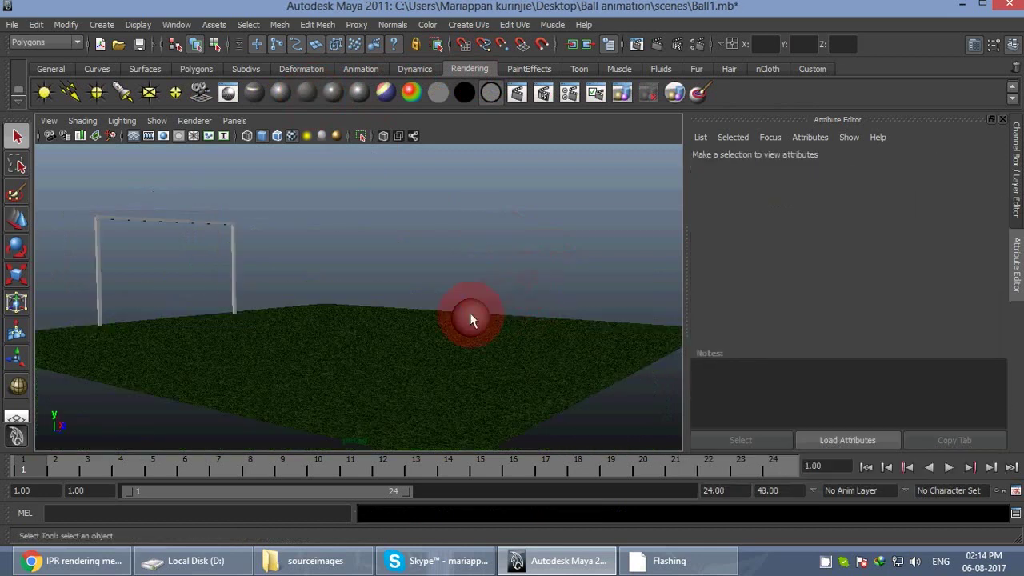
left_click(488, 312)
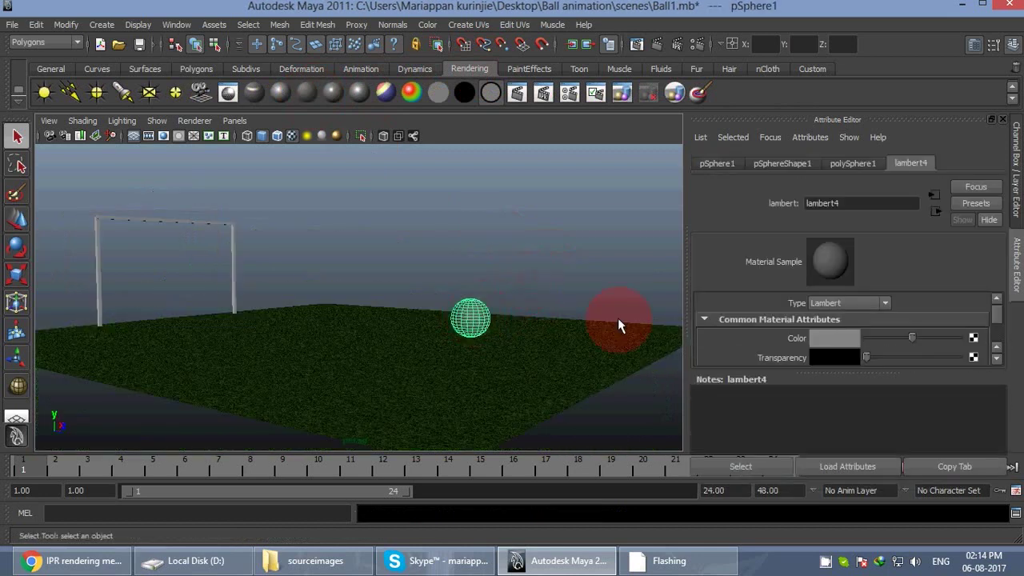
Map football.jpg as a file texture onto the ball's colour
left_click(973, 338)
left_click(534, 314)
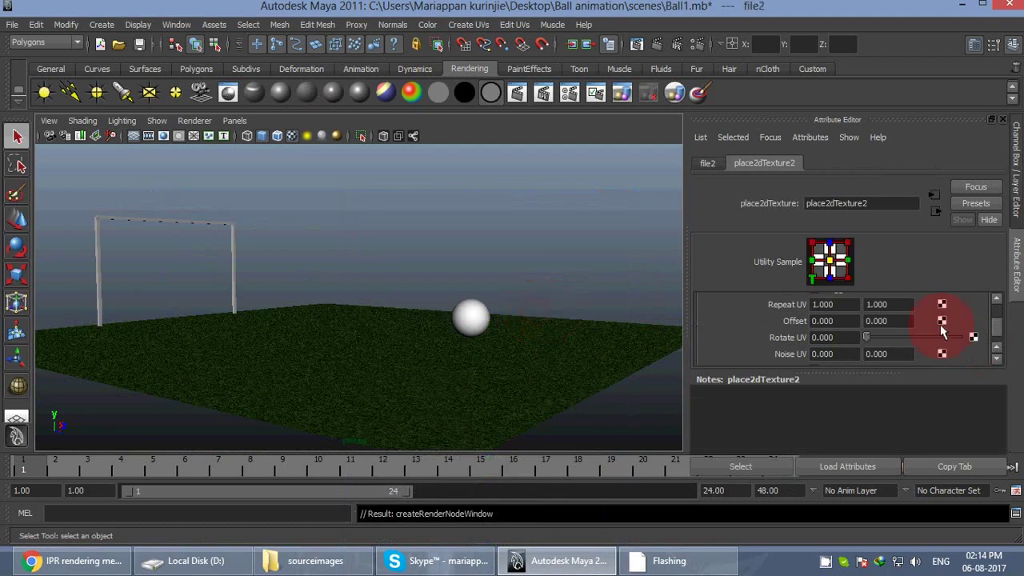
left_click(706, 163)
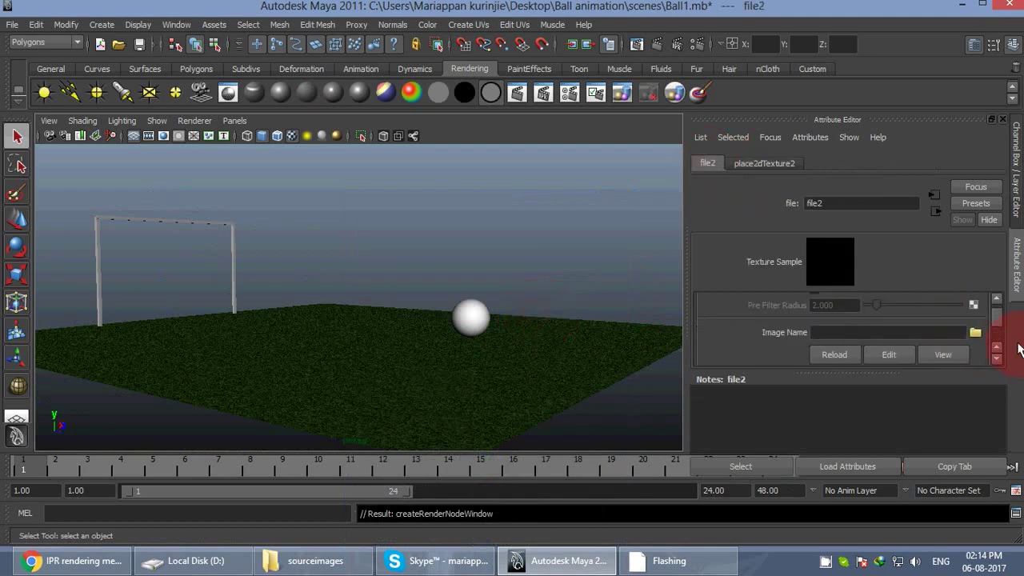
left_click(975, 333)
double_click(396, 164)
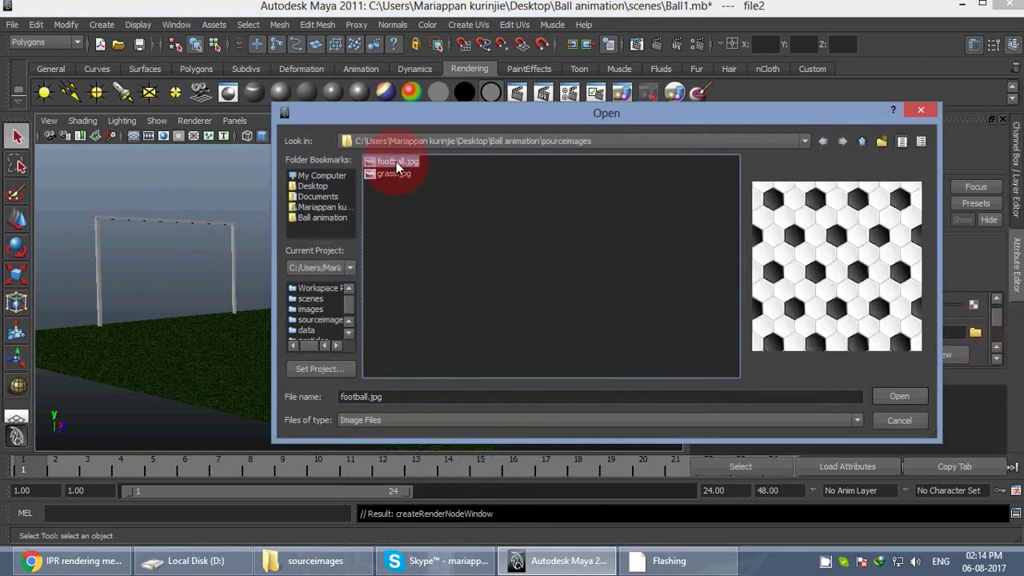
Frame the view on the textured ball and save the scene
left_click(473, 333)
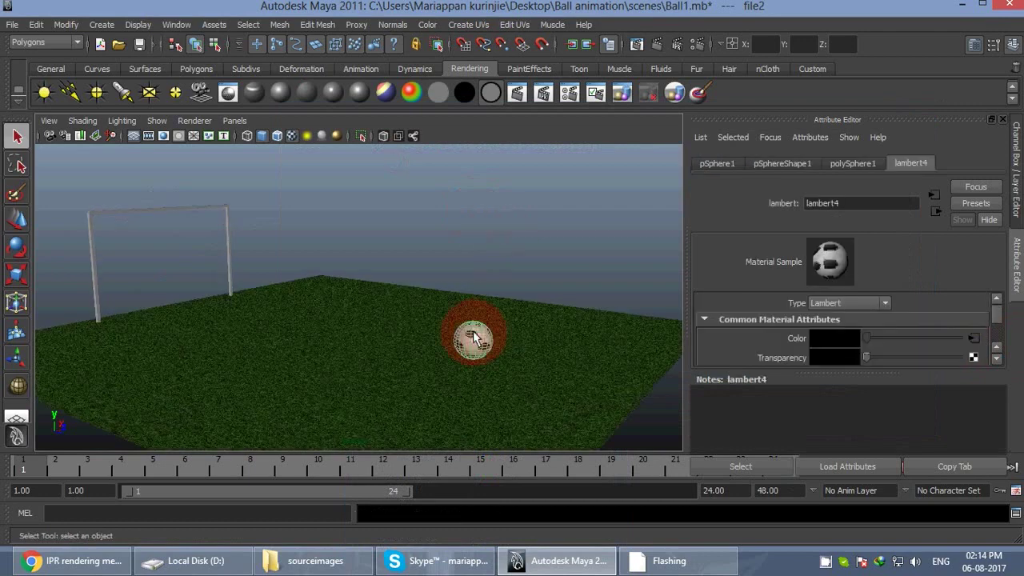
key("f")
left_click_drag(450, 322, 483, 313, "alt")
left_click(509, 223)
scroll(422, 304, "down", 10)
key("ctrl+s")
left_click(738, 491)
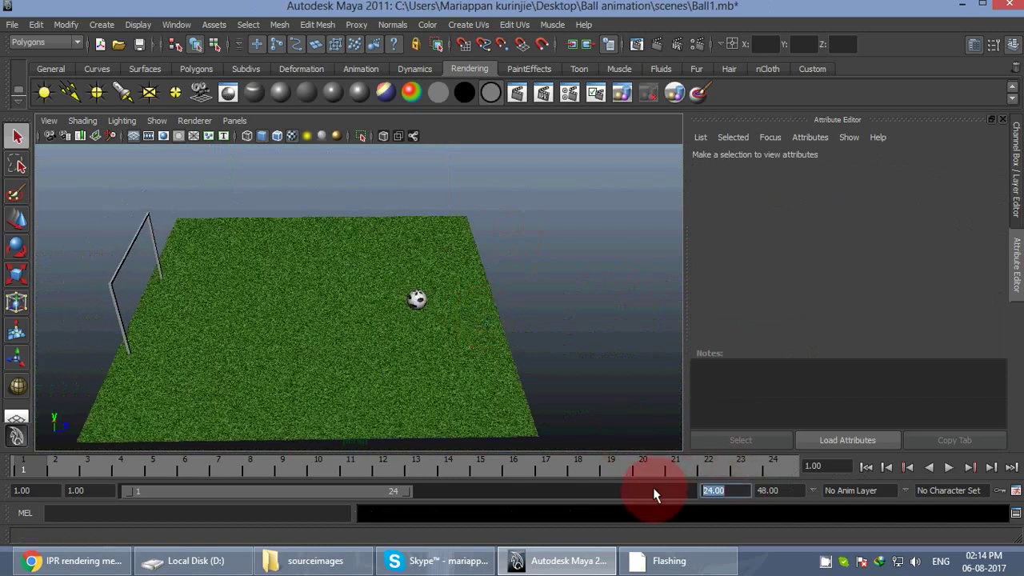
Set the timeline's end frame to 1000
type("1000")
key("Return")
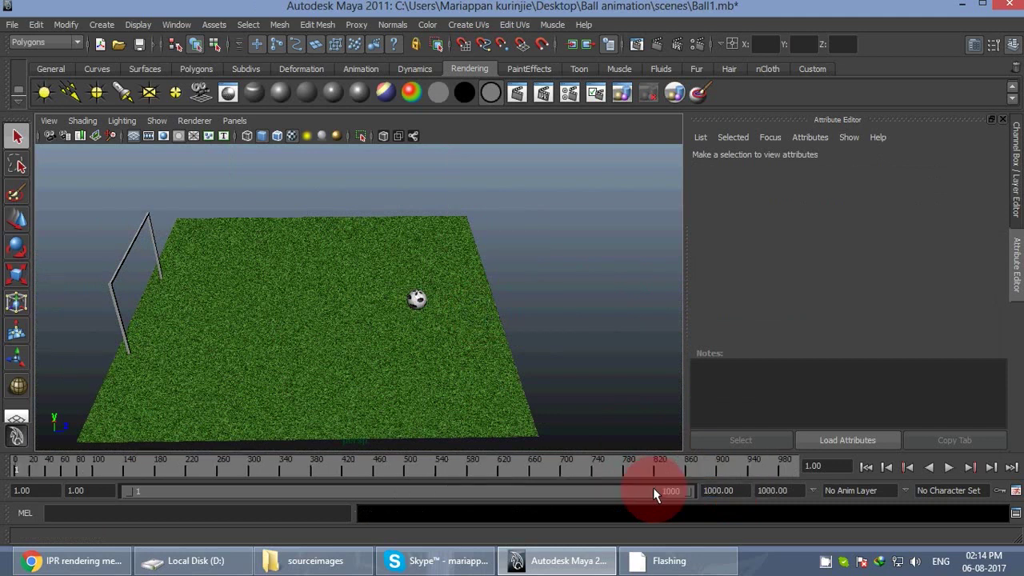
left_click_drag(465, 343, 459, 330, "alt")
left_click(419, 301)
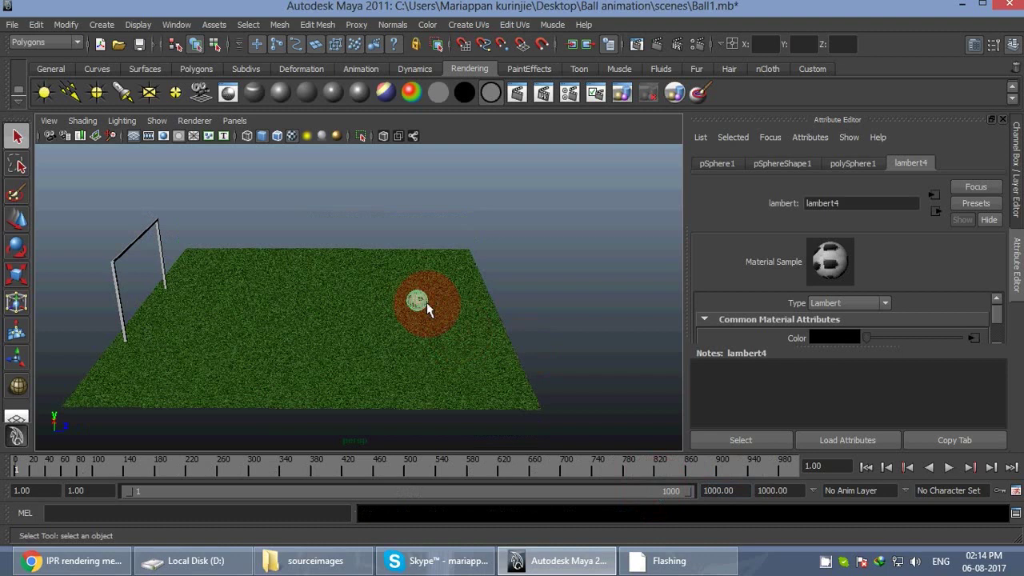
left_click(426, 303)
At frame 1, move the ball down onto the grass at the field's far edge
left_click_drag(466, 347, 458, 329, "alt")
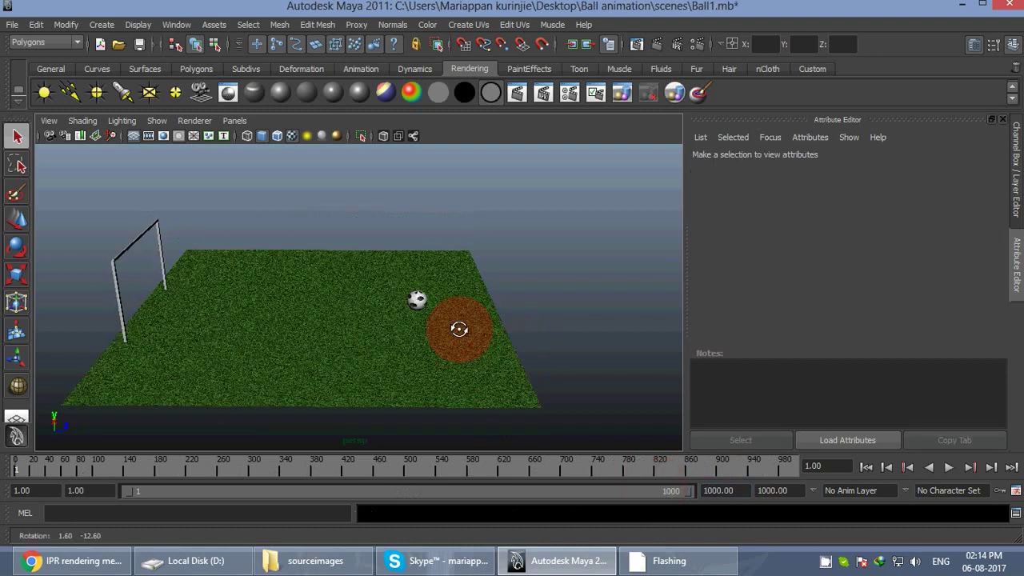
left_click(422, 301)
left_click(26, 471)
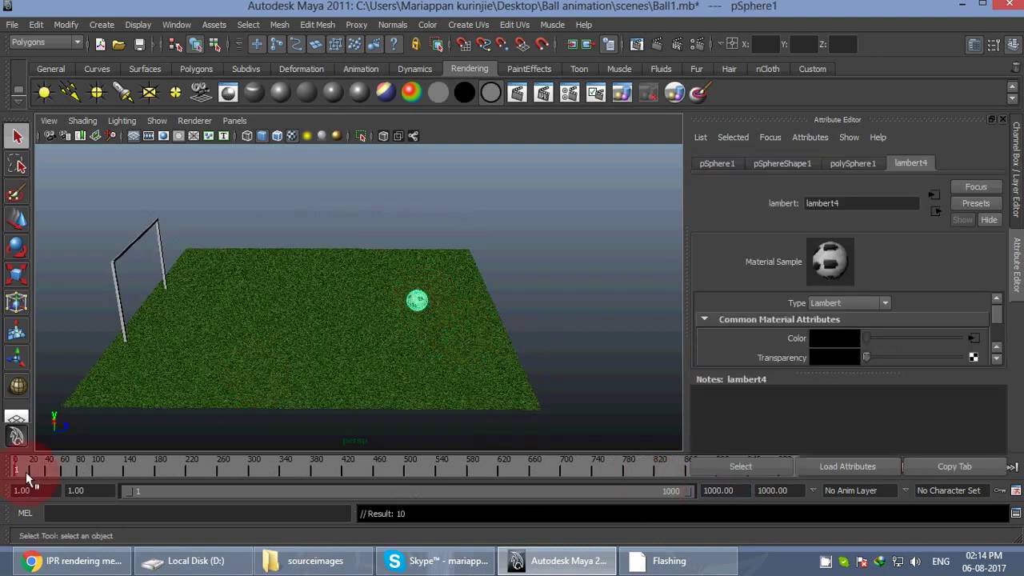
left_click_drag(394, 357, 422, 229, "alt")
key("f")
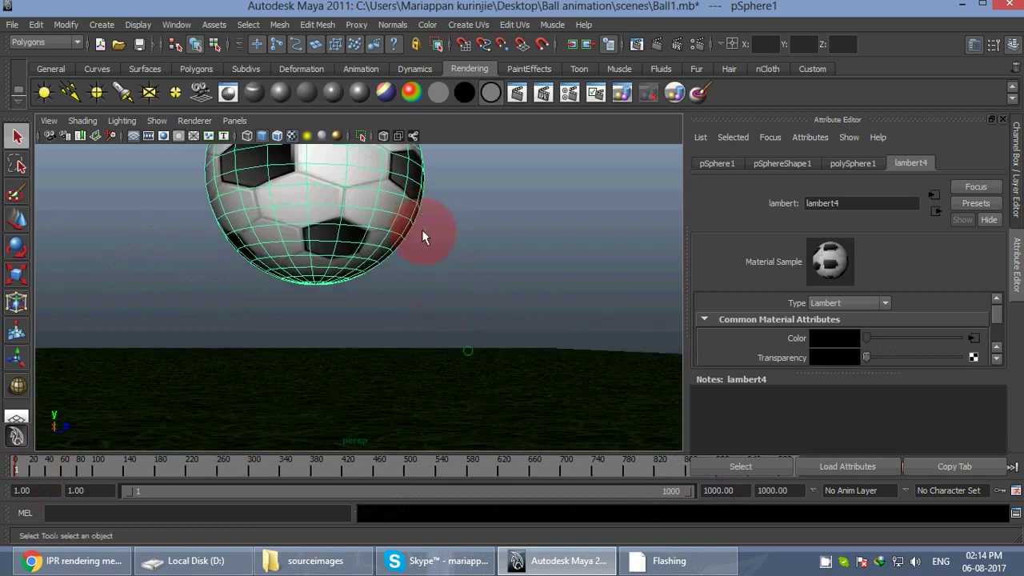
key("f")
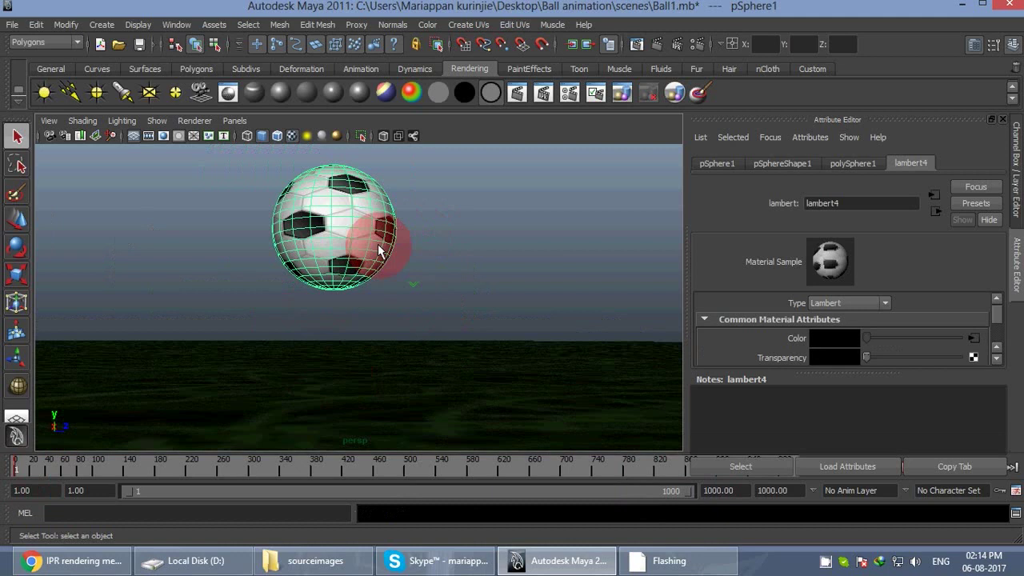
key("w")
left_click_drag(331, 171, 400, 361)
scroll(389, 359, "down", 5)
middle_click_drag(389, 360, 491, 389, "alt")
At frame 619, move and spin the ball into the goal mouth and keyframe it
left_click_drag(57, 475, 16, 476)
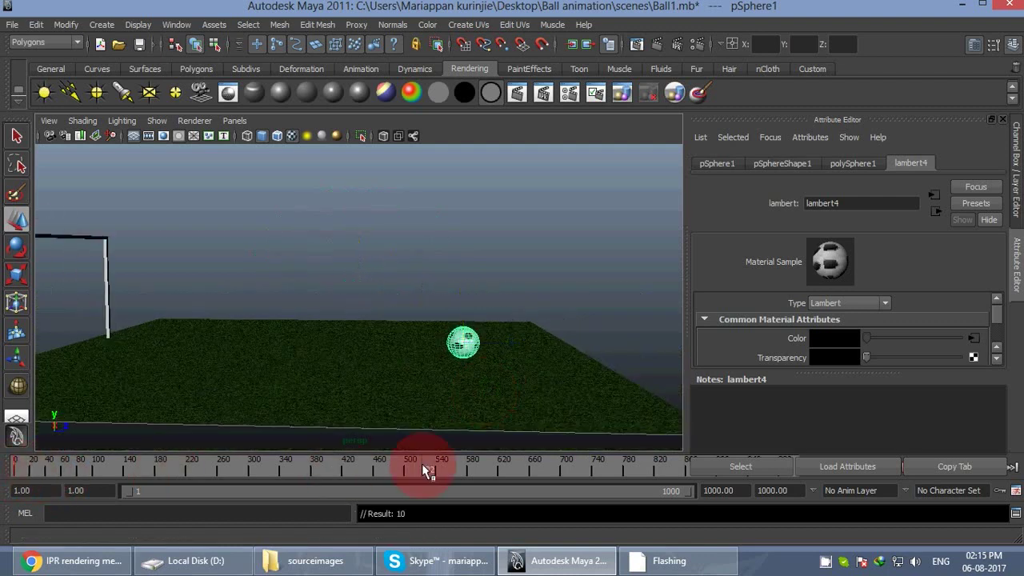
left_click_drag(496, 470, 525, 464)
left_click_drag(503, 358, 112, 322)
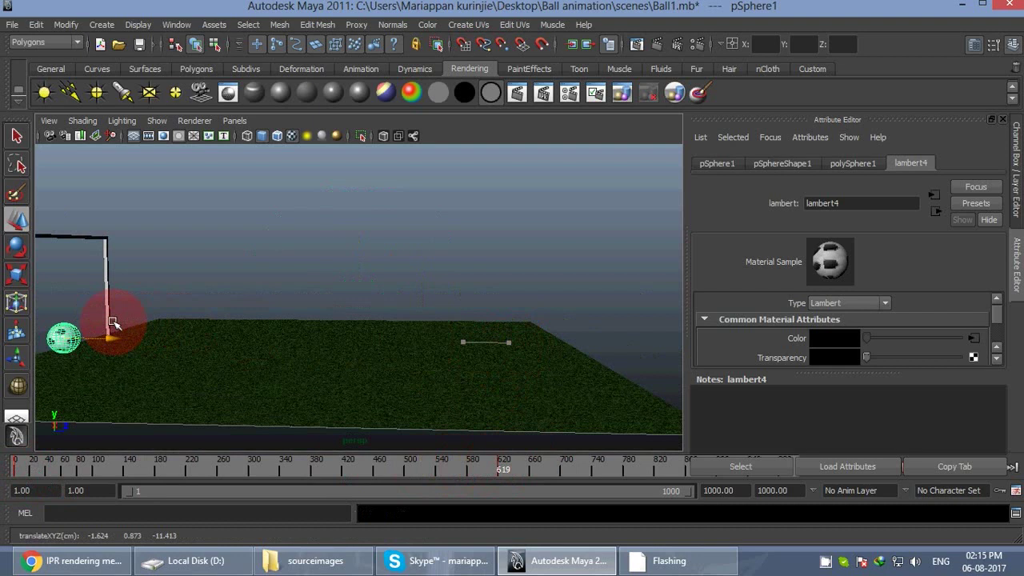
left_click_drag(215, 313, 414, 325, "alt")
left_click_drag(304, 350, 287, 353)
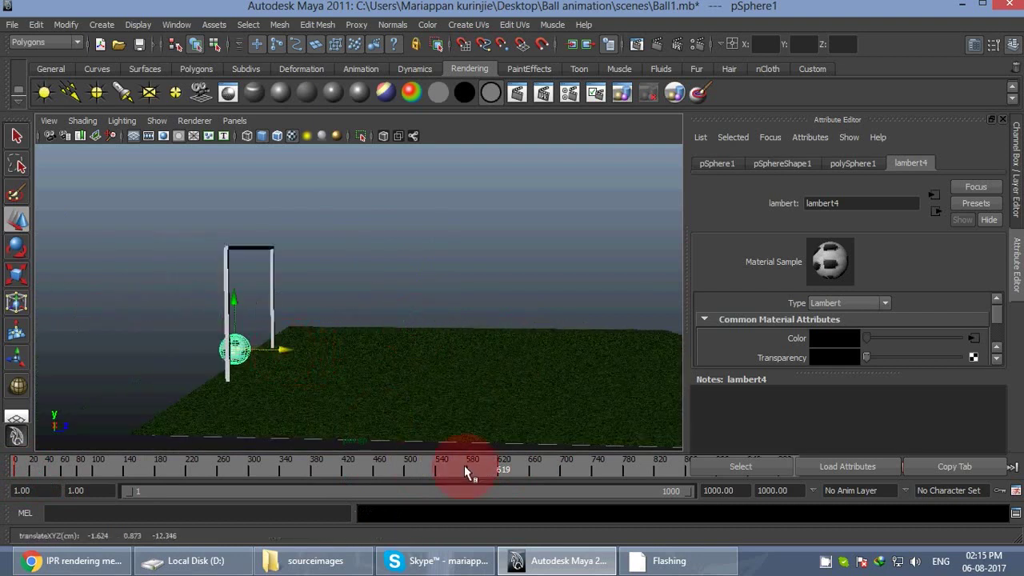
key("r")
left_click_drag(260, 382, 253, 360)
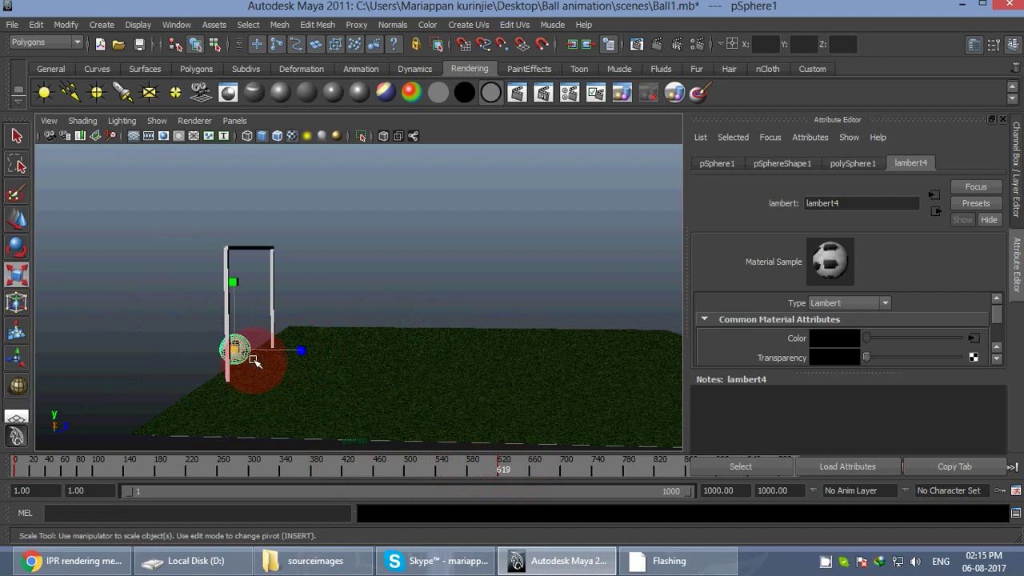
key("e")
left_click_drag(229, 285, 336, 365)
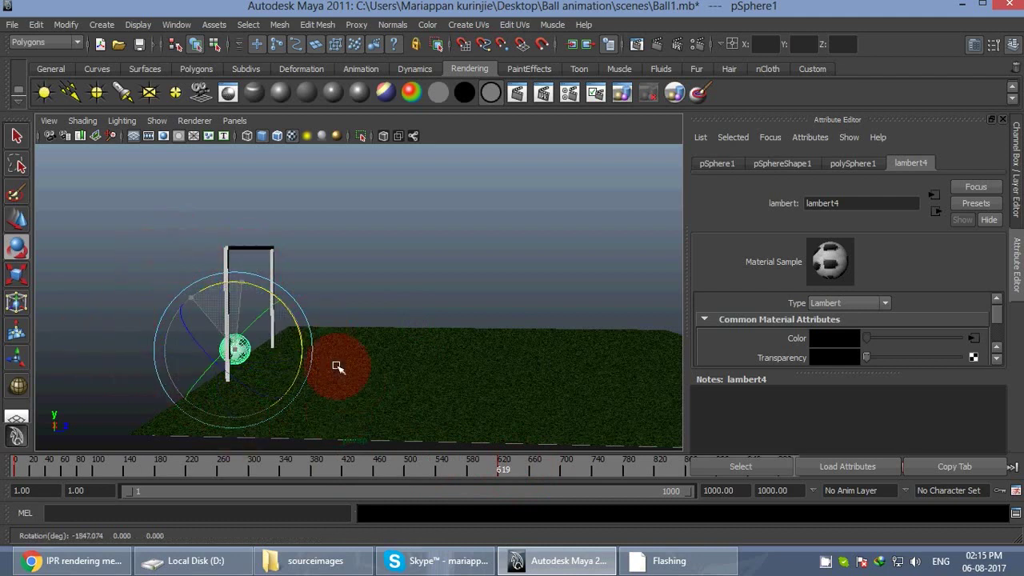
key("s")
left_click_drag(495, 466, 20, 507)
left_click(487, 264)
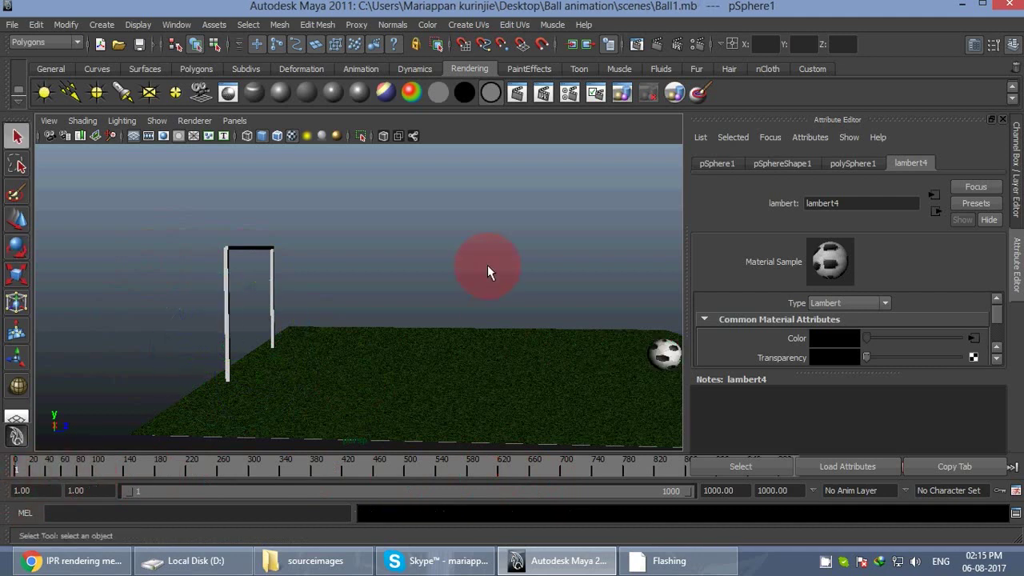
Play back the animation to preview the ball rolling into the goal
left_click_drag(498, 274, 673, 414, "alt")
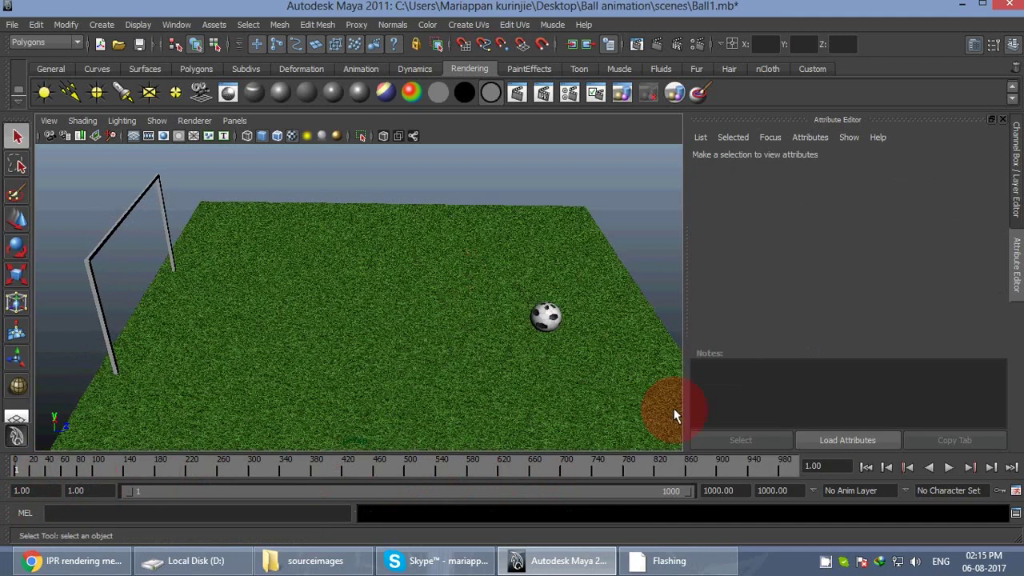
left_click(948, 467)
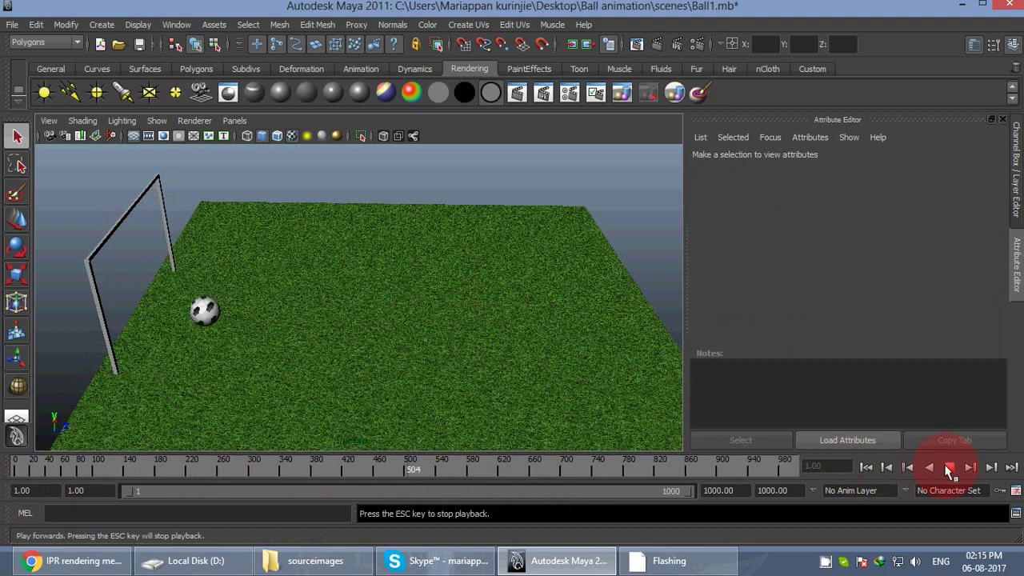
left_click(948, 467)
Scale the grass plane up uniformly and save the scene
left_click(286, 309)
left_click(391, 341)
left_click_drag(403, 308, 448, 327)
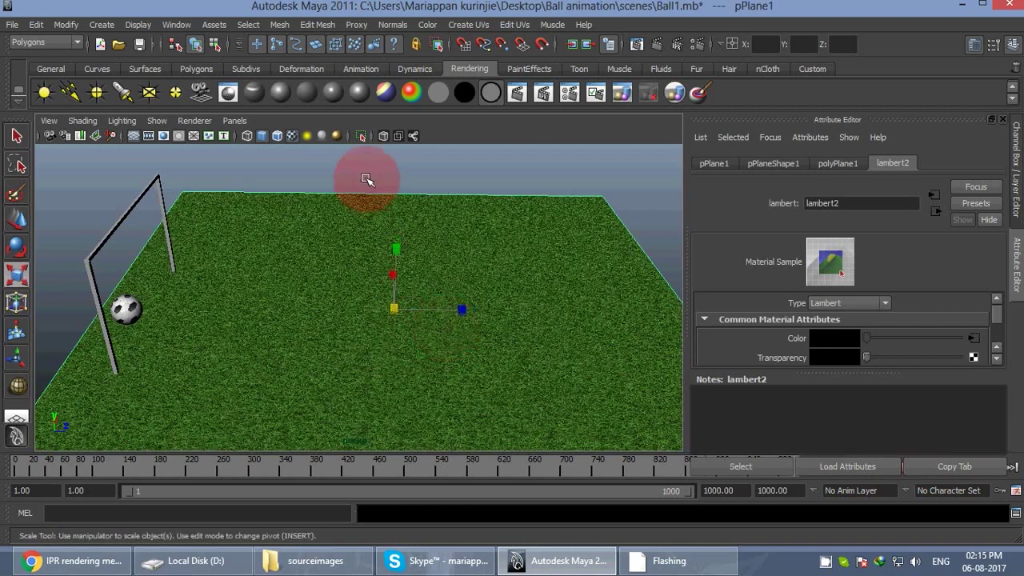
left_click(366, 179)
left_click_drag(355, 210, 351, 306, "alt")
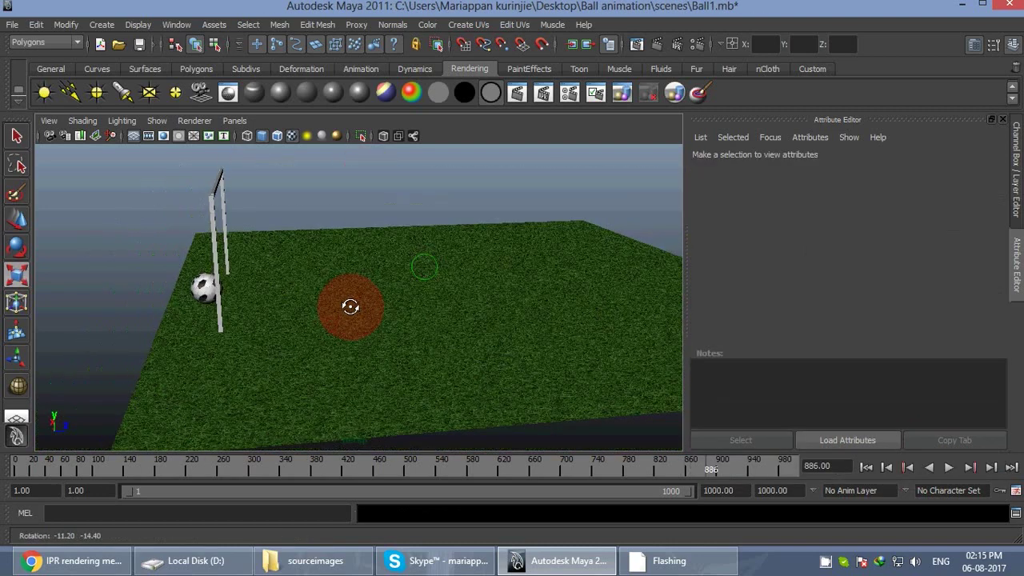
key("q")
key("ctrl+s")
Key the ball at an earlier frame, scrub the timeline to check its roll, and save
left_click(202, 295)
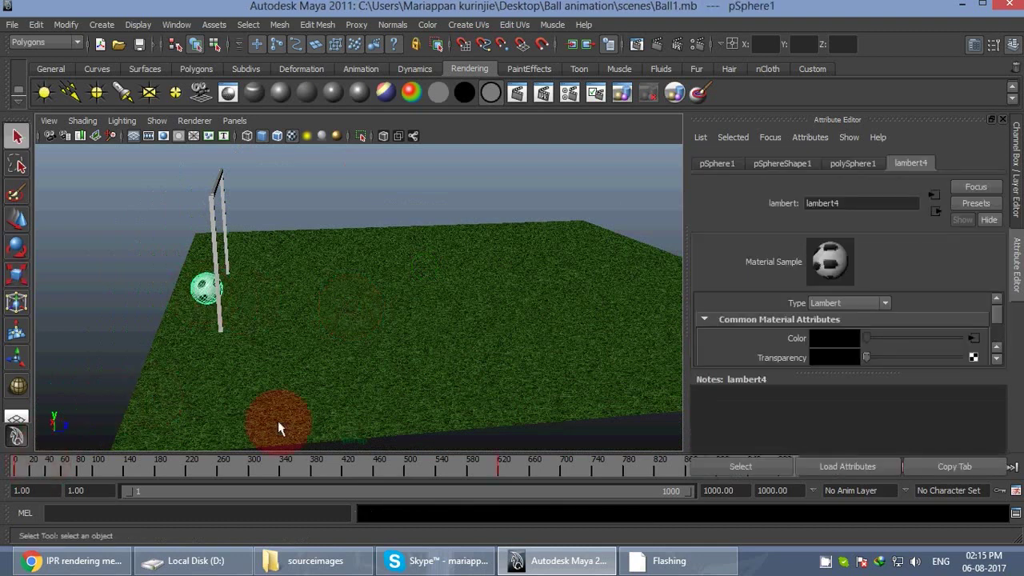
left_click(496, 472)
key("s")
left_click(87, 471)
left_click_drag(87, 468, 560, 482)
key("ctrl+s")
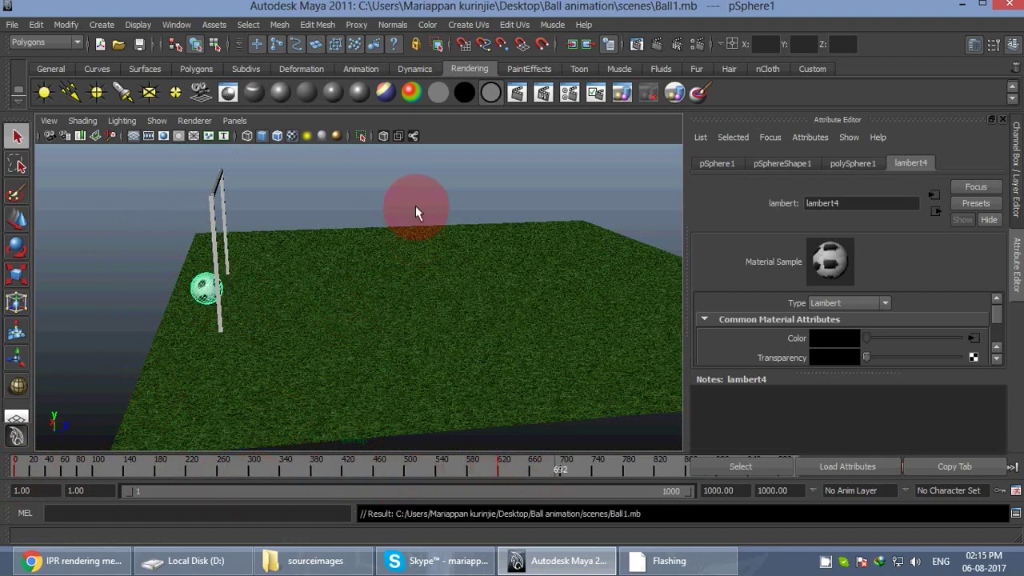
left_click(415, 212)
left_click_drag(521, 292, 445, 316, "alt")
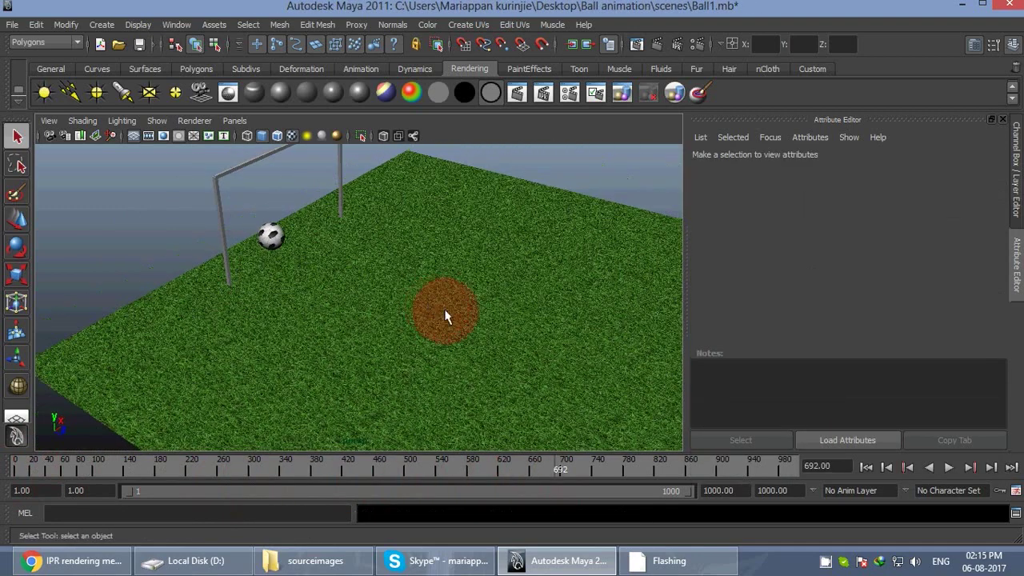